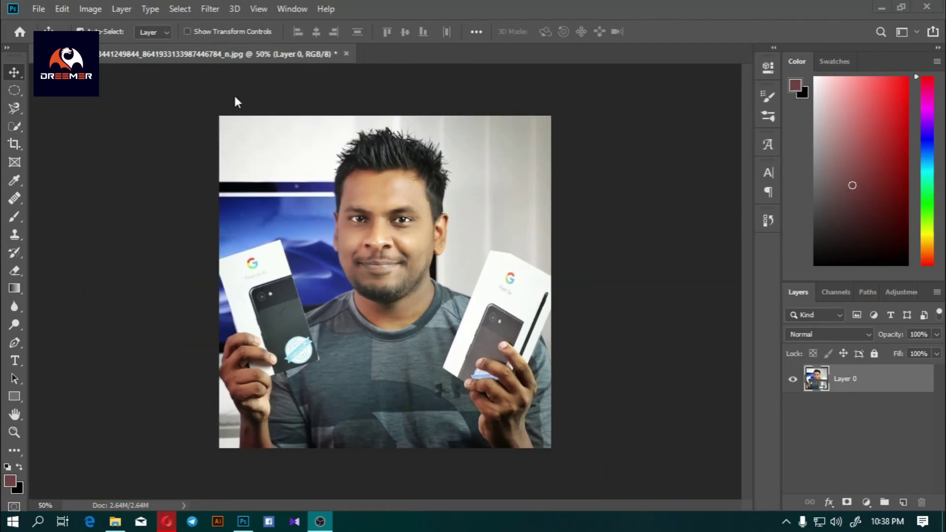
Open Liquify on the portrait and warp the face toward the jaw and chin
left_click(210, 9)
left_click(223, 118)
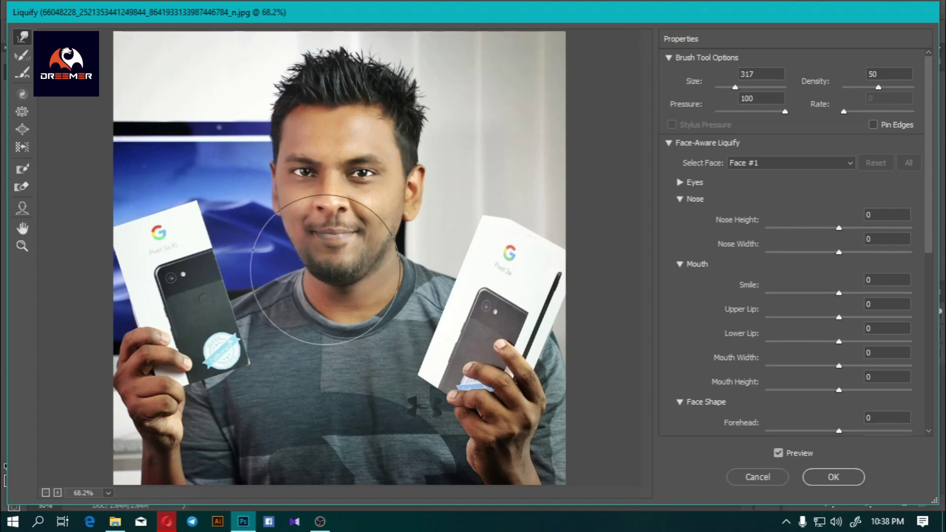
left_click_drag(296, 244, 331, 272)
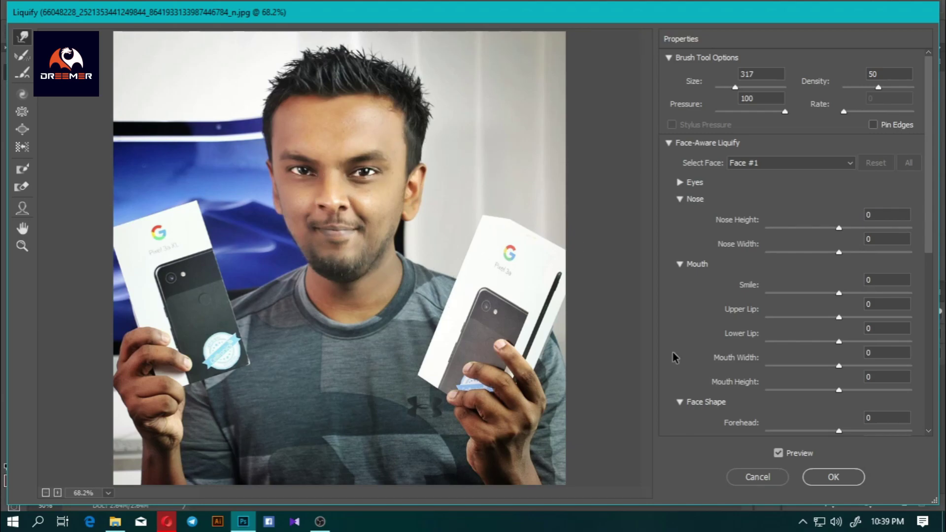
View the Liquify preview at 100% and select the Bloat tool
left_click(21, 247)
double_click(21, 246)
left_click(21, 129)
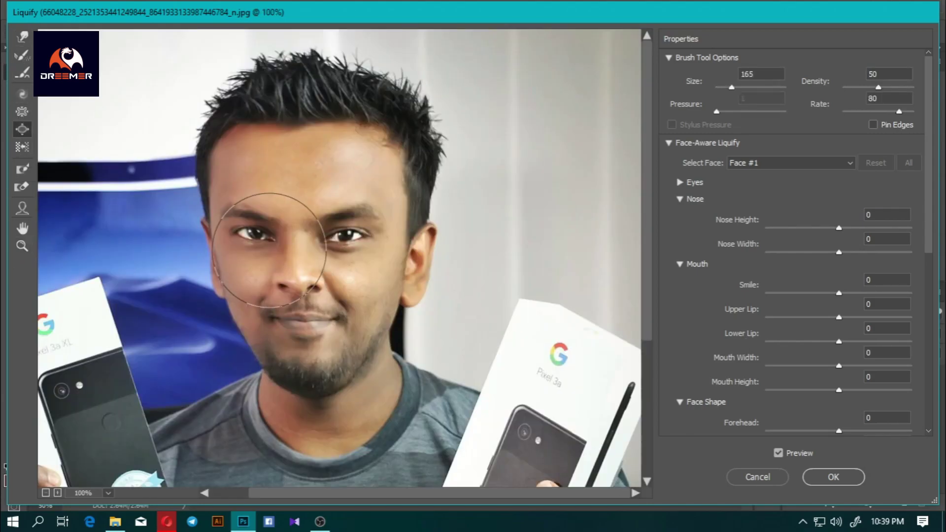
key("ctrl+0")
scroll(401, 116, "up", 1)
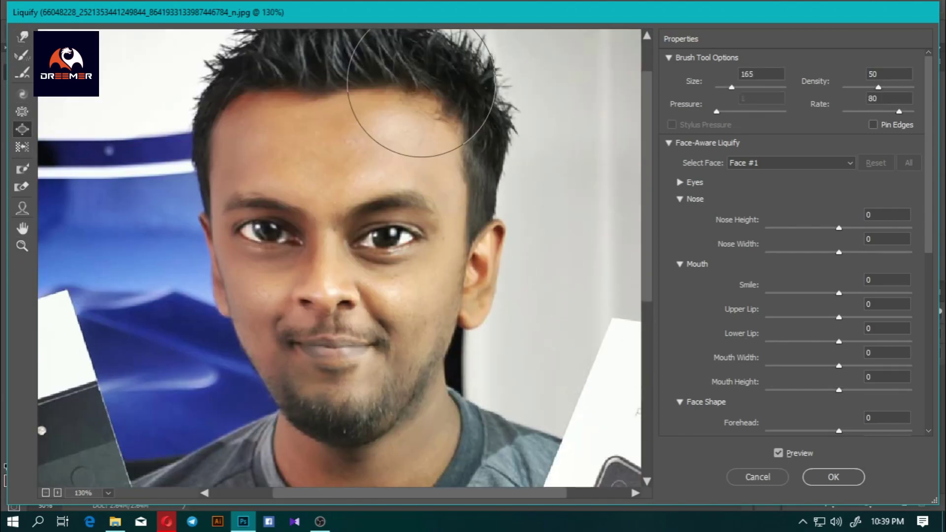
scroll(467, 316, "down", 2)
scroll(327, 96, "up", 1)
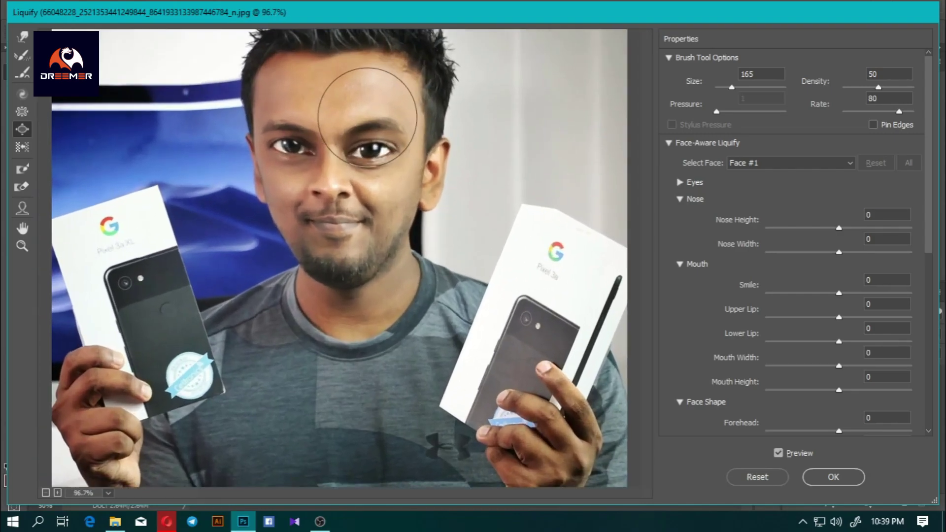
scroll(407, 277, "up", 2)
Select the Pucker tool with a smaller brush
left_click(22, 111)
scroll(475, 275, "down", 2)
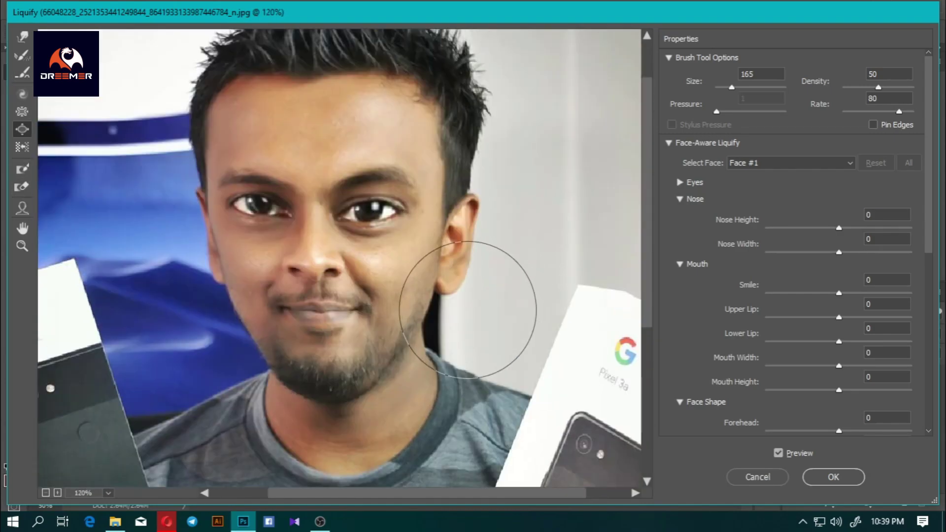
scroll(319, 311, "down", 2)
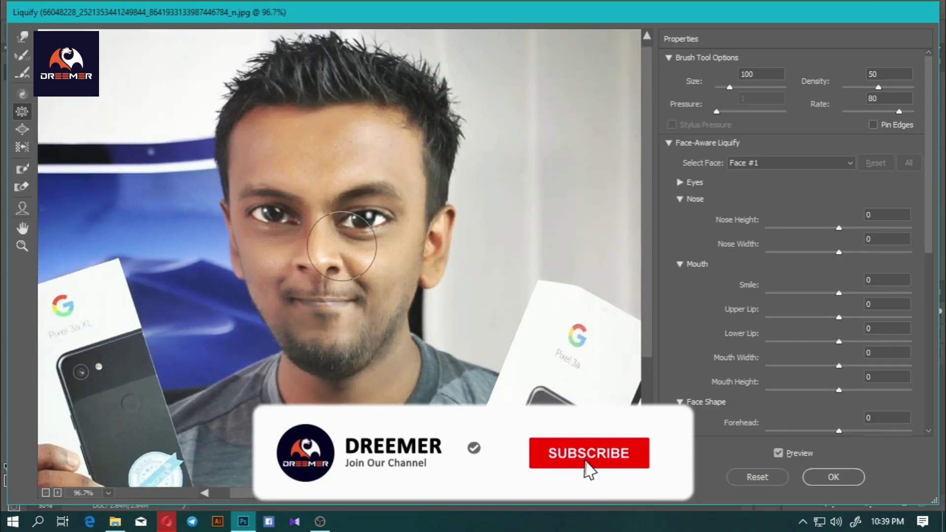
scroll(338, 226, "up", 1)
scroll(319, 230, "down", 1)
scroll(319, 230, "down", 1)
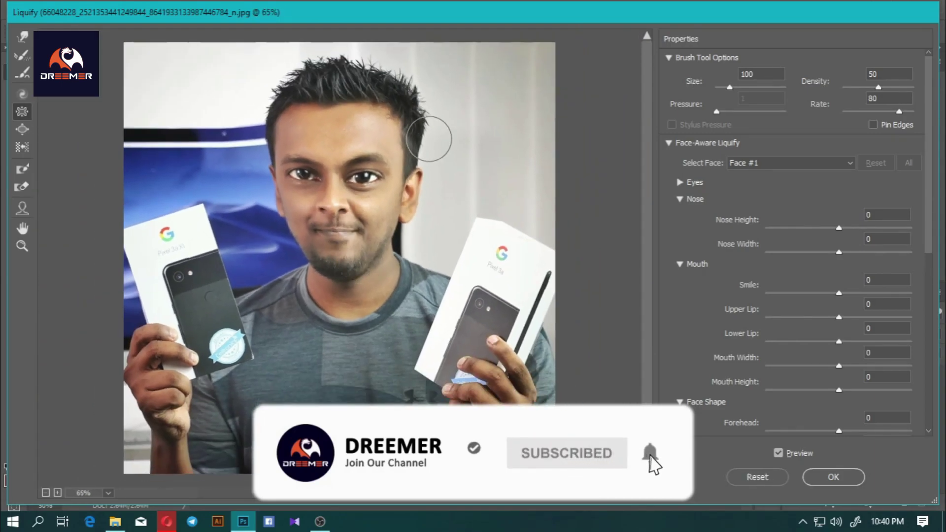
scroll(488, 108, "up", 2)
scroll(471, 128, "down", 3)
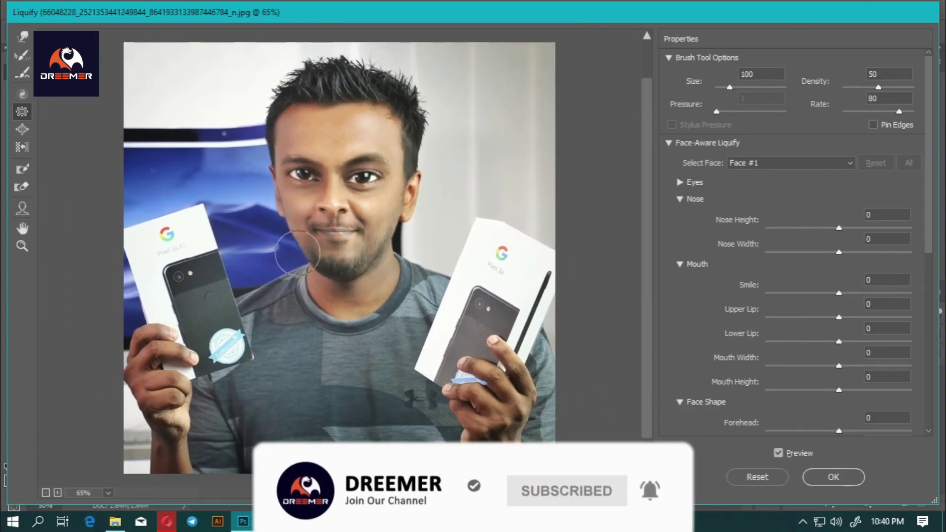
scroll(540, 114, "up", 1)
scroll(540, 113, "up", 2)
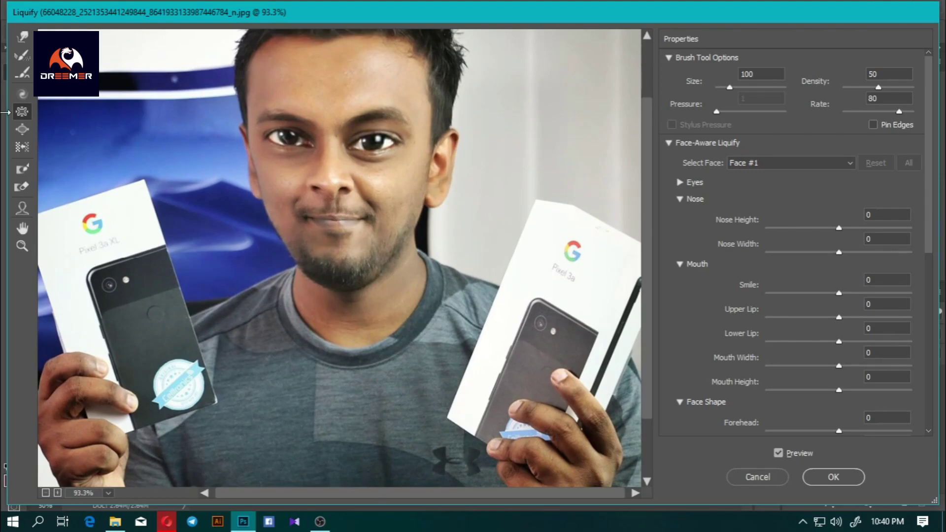
left_click(22, 37)
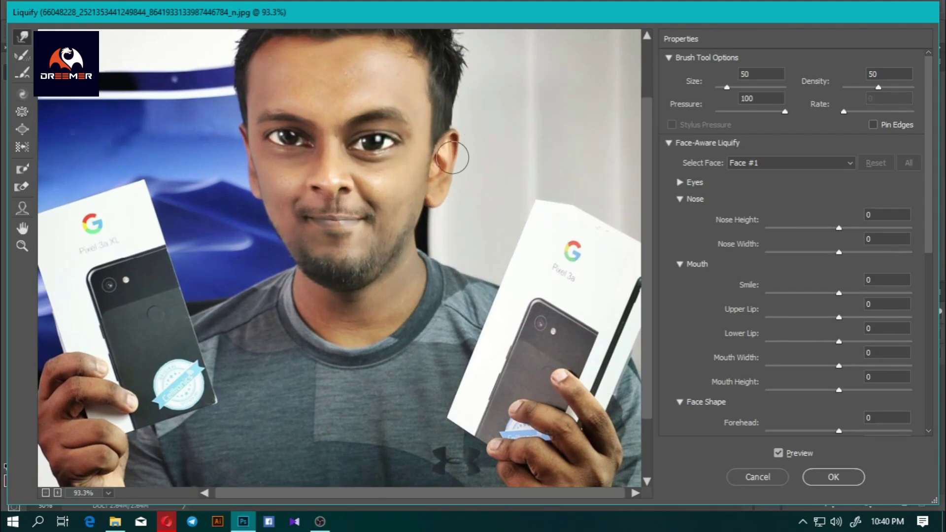
Bloat the eyes larger, forward-warp the face, and commit the Liquify changes
left_click(22, 127)
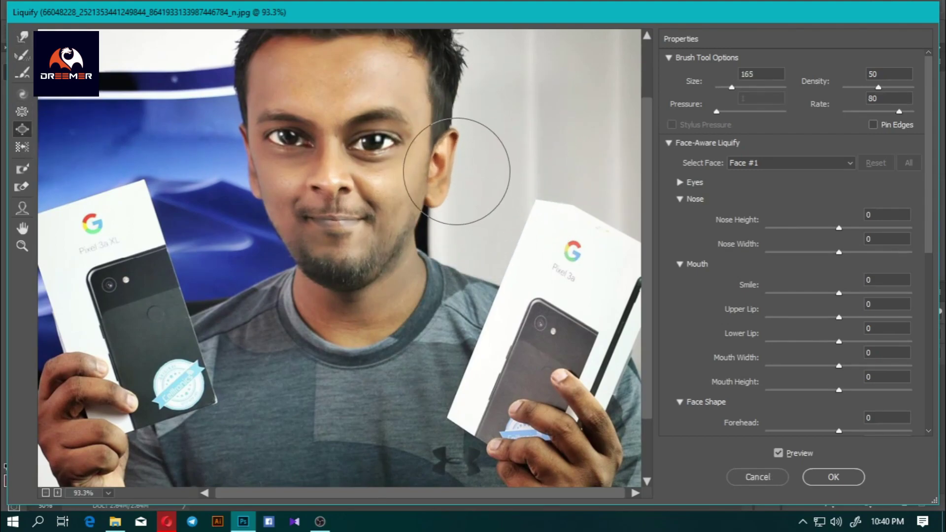
scroll(344, 168, "up", 3)
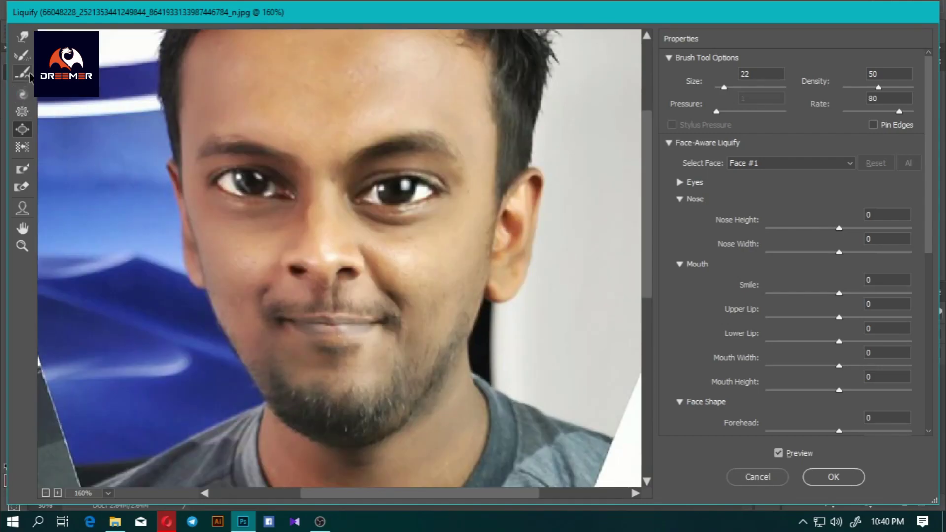
key("w")
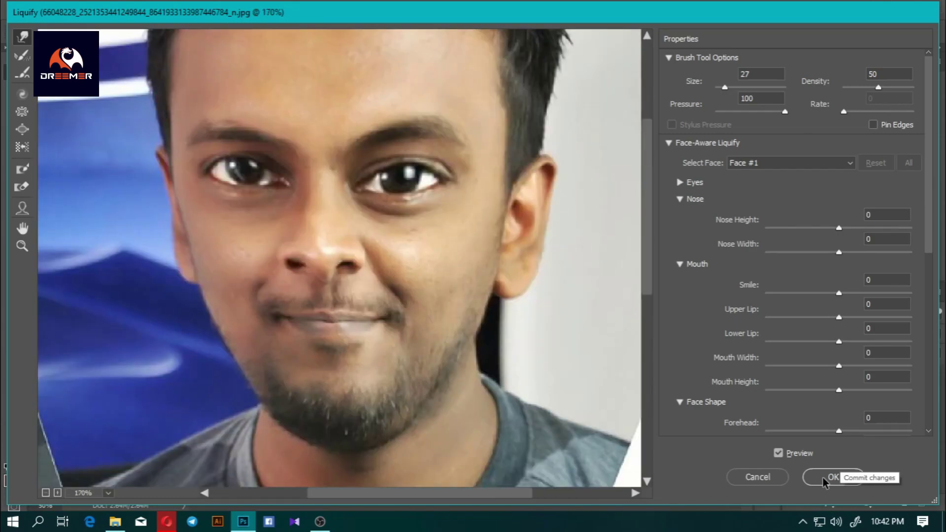
left_click(831, 476)
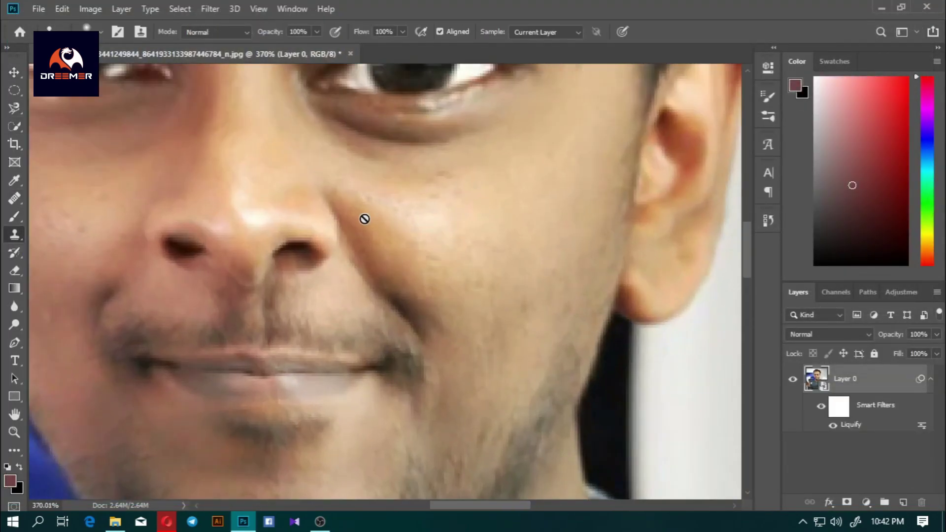
Spot-heal the crease beside the nose
key("j")
left_click_drag(381, 223, 414, 318)
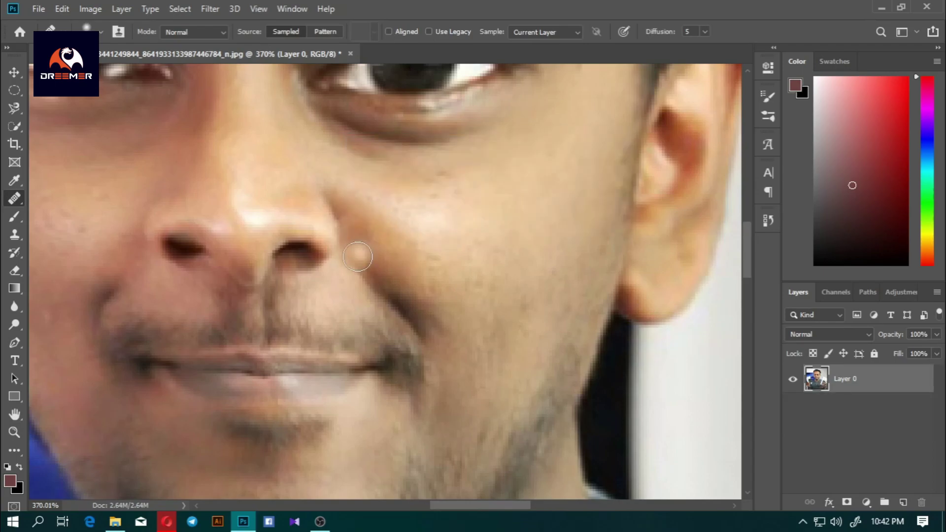
key("ctrl+0")
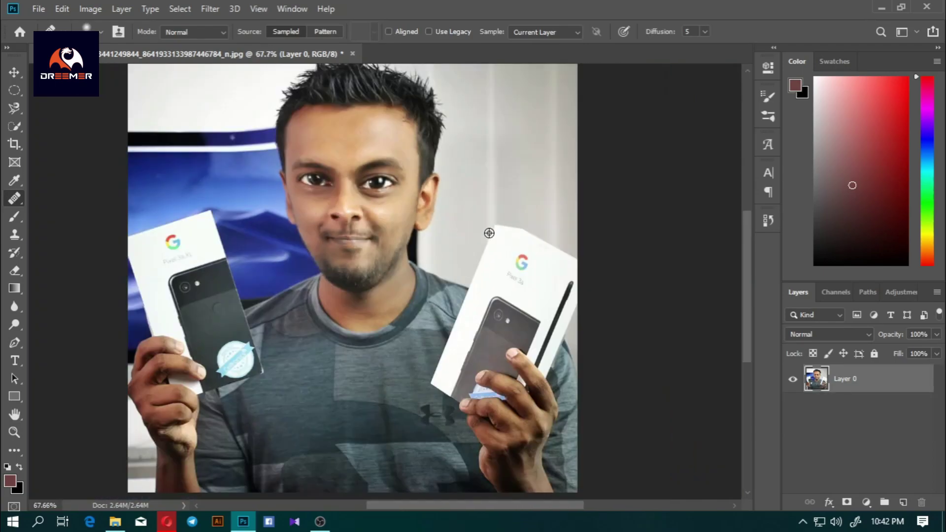
scroll(245, 260, "up", 5)
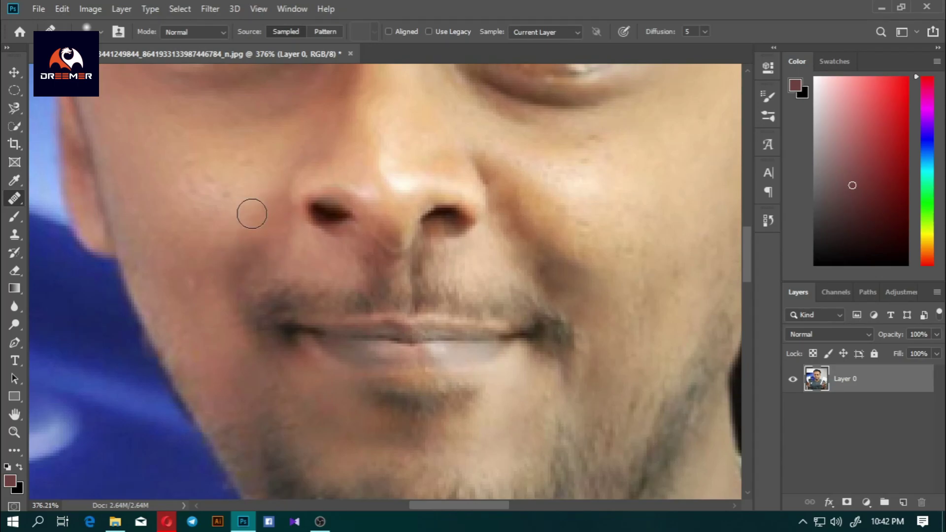
Clone-stamp over the bright blemish and the dark patch on the right cheek
key("ctrl+0")
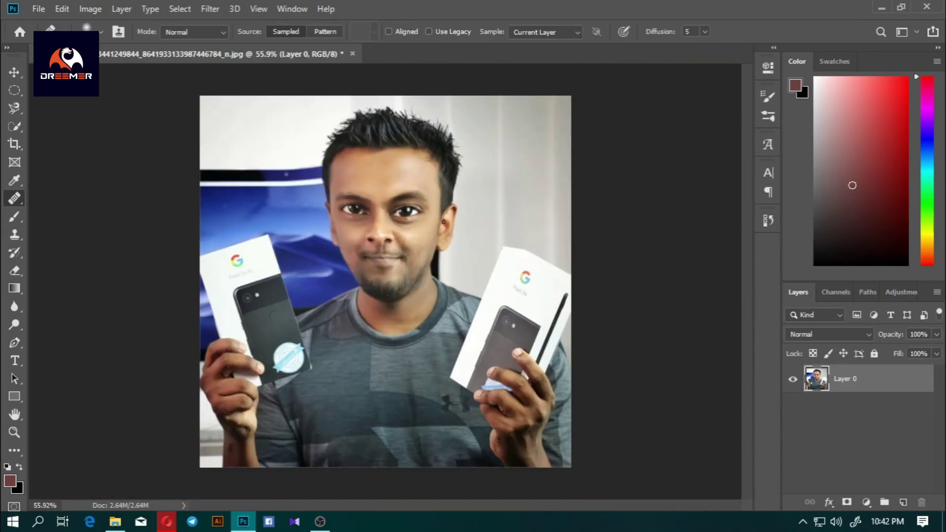
scroll(465, 247, "up", 5)
key("s")
left_click(451, 256)
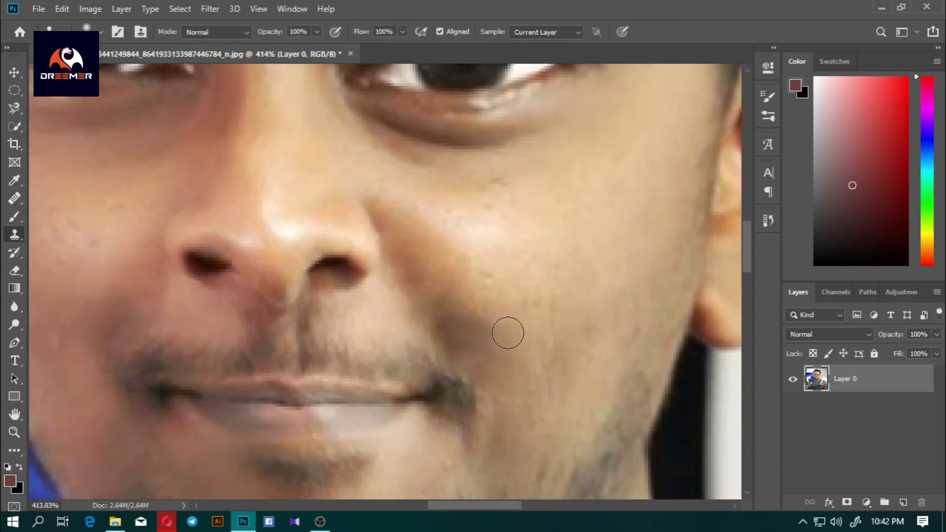
left_click(456, 314, "alt")
left_click_drag(473, 328, 435, 336)
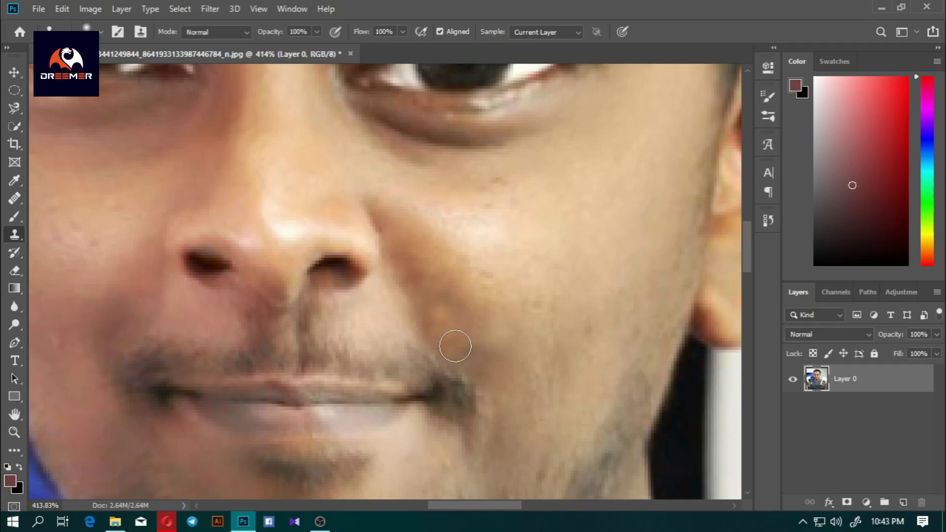
Switch to the regular Healing Brush for further cheek retouching
key("ctrl+0")
scroll(428, 310, "up", 5)
right_click(14, 198)
left_click(74, 208)
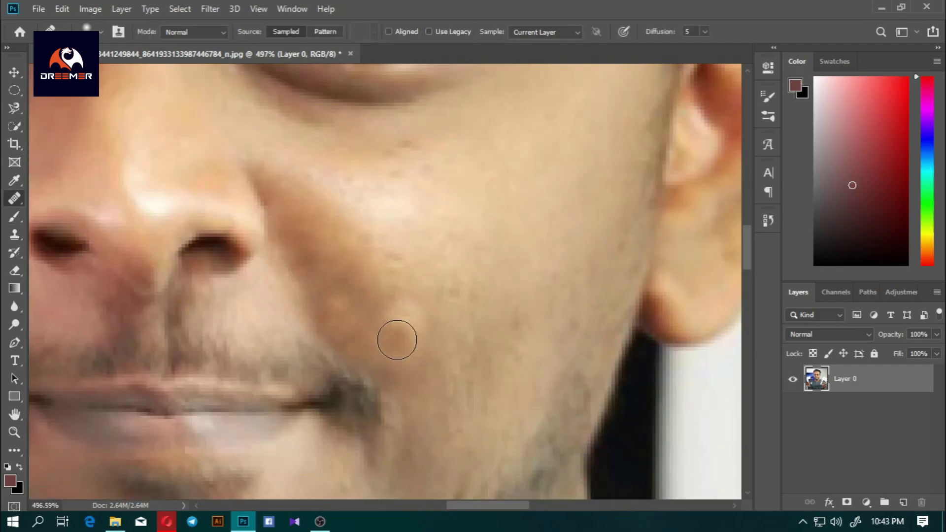
scroll(449, 306, "down", 8)
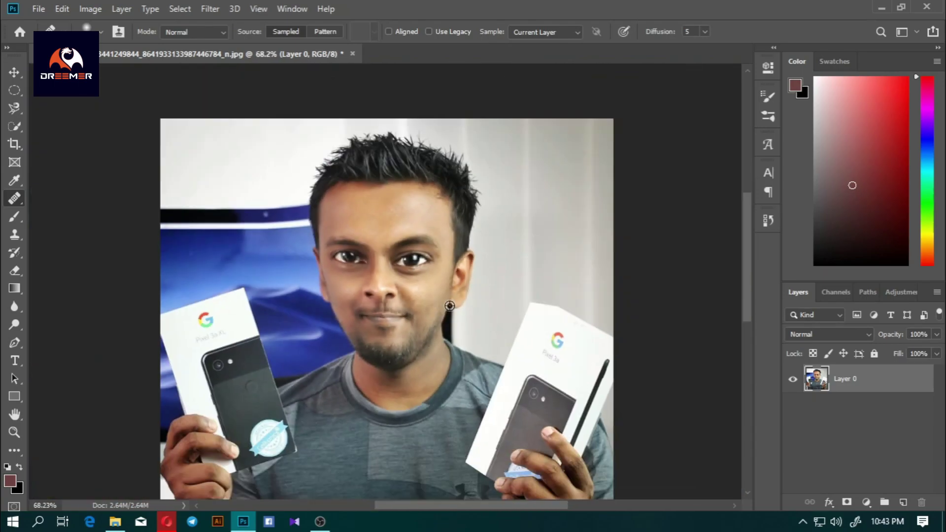
scroll(449, 306, "up", 4)
scroll(380, 264, "up", 3)
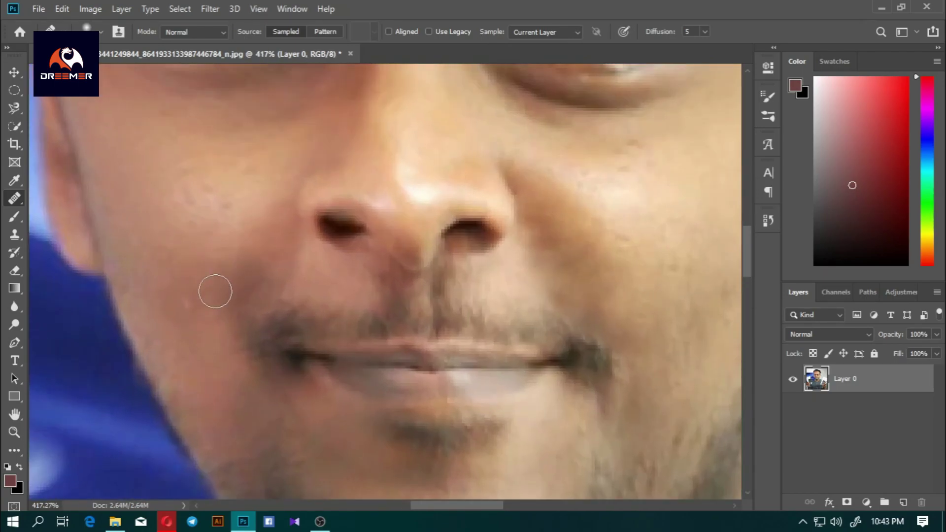
scroll(215, 291, "down", 5)
scroll(376, 308, "up", 3)
scroll(376, 308, "up", 3)
Add a new layer and set up a black Soft Round brush
key("b")
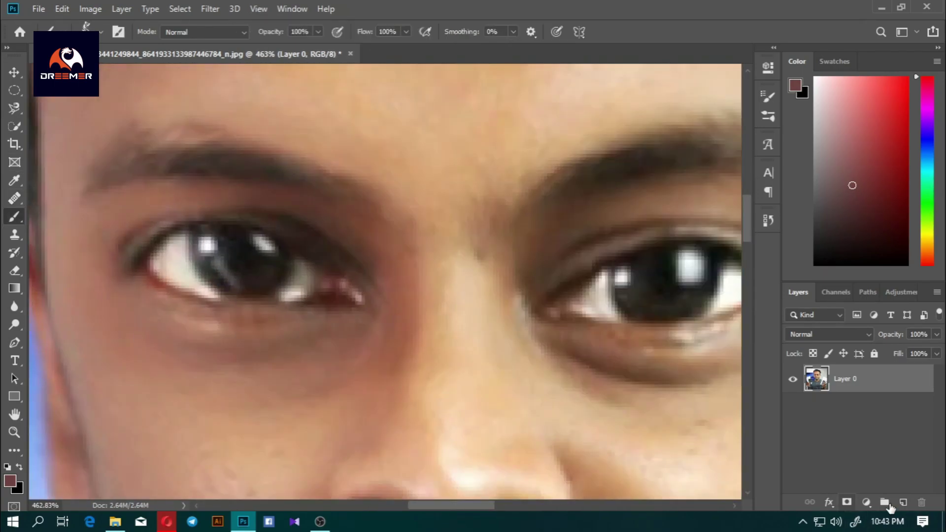
left_click(903, 502)
scroll(228, 249, "up", 1)
right_click(217, 252)
left_click_drag(375, 423, 375, 373)
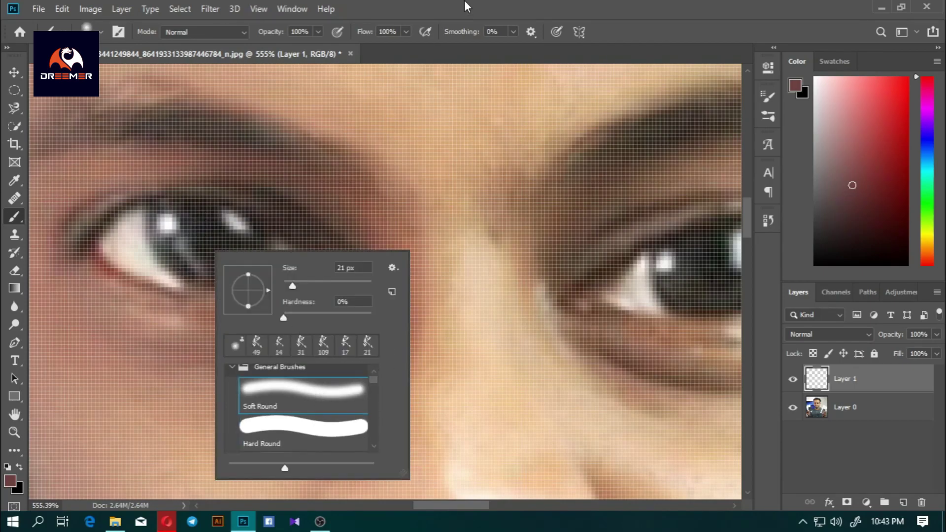
key("Escape")
scroll(190, 239, "up", 2)
left_click(189, 239, "alt")
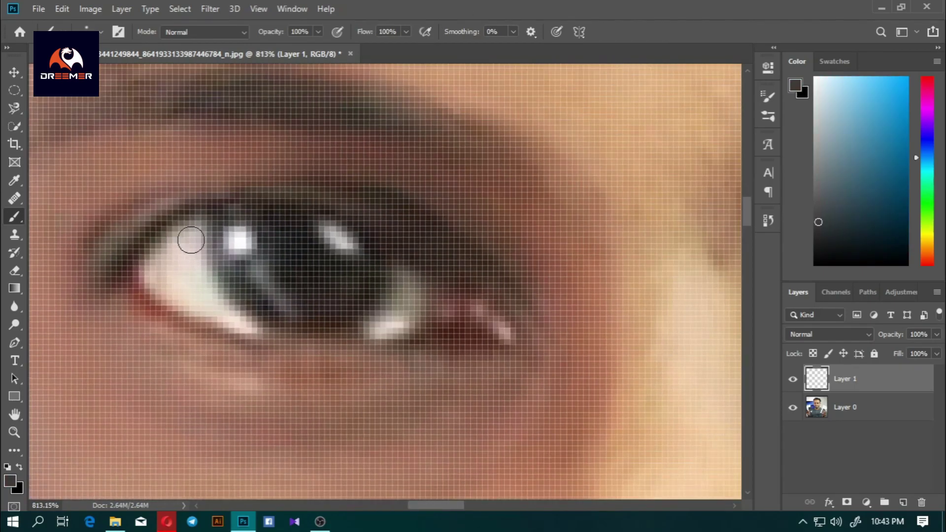
left_click(20, 467)
Paint the iris black on Layer 1, covering the right corner and lower edges
mouse_move(207, 226)
left_mouse_down()
mouse_move(232, 289)
mouse_move(287, 245)
mouse_move(412, 290)
mouse_move(408, 304)
mouse_move(275, 316)
mouse_move(281, 289)
left_mouse_up()
scroll(280, 289, "down", 5)
scroll(281, 289, "down", 3)
scroll(294, 226, "up", 8)
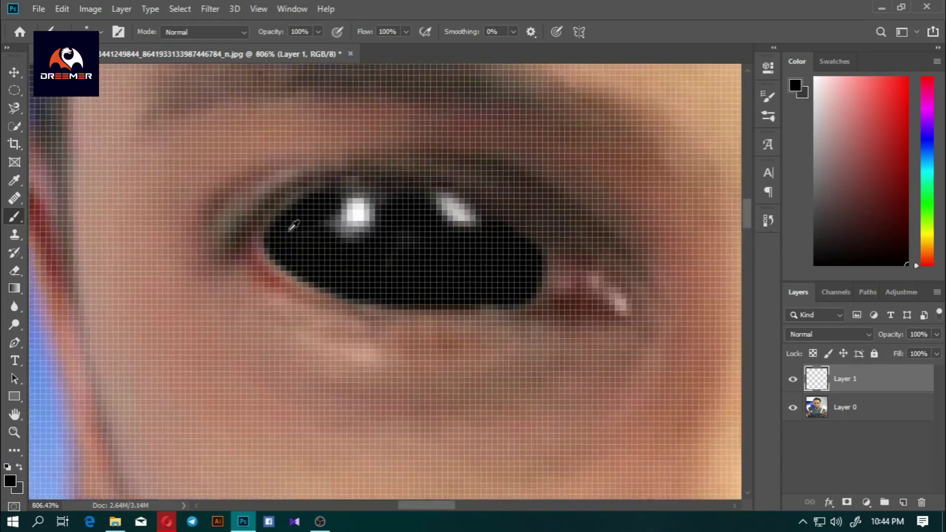
scroll(301, 212, "up", 2)
scroll(418, 281, "up", 2)
scroll(525, 292, "down", 2)
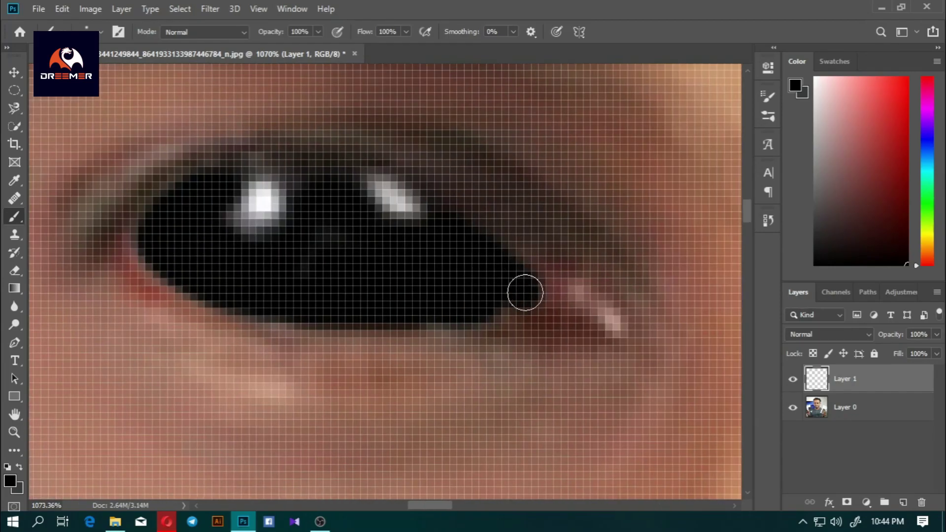
left_click_drag(525, 292, 503, 294)
left_click_drag(383, 313, 261, 315)
scroll(95, 306, "down", 3)
scroll(249, 327, "down", 5)
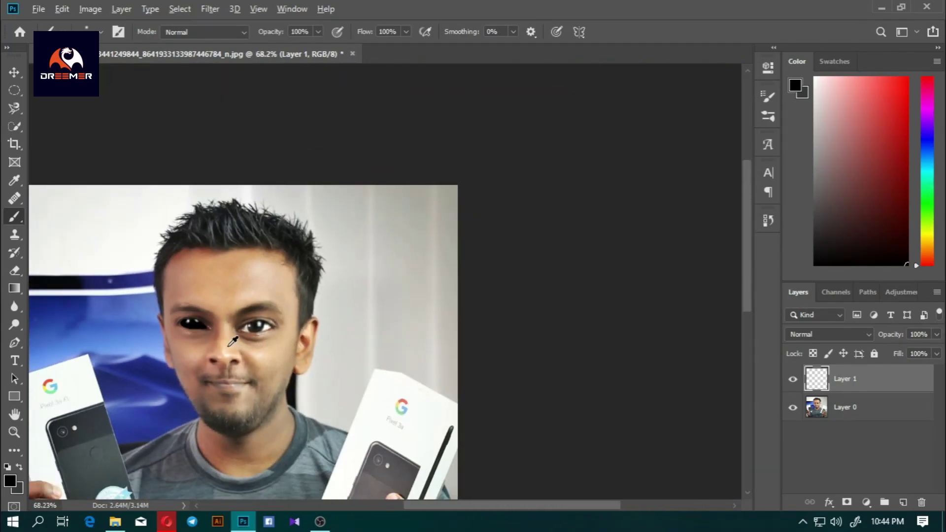
scroll(214, 296, "up", 6)
mouse_move(192, 292)
left_mouse_down()
mouse_move(260, 335)
mouse_move(185, 302)
mouse_move(508, 334)
mouse_move(640, 274)
mouse_move(560, 215)
mouse_move(392, 243)
mouse_move(391, 219)
mouse_move(655, 282)
mouse_move(477, 342)
mouse_move(204, 326)
left_mouse_up()
Fill the eye's lower edge black corner to corner and lower Layer 1 opacity to 77%
scroll(458, 338, "up", 3)
scroll(345, 330, "down", 5)
scroll(221, 320, "up", 4)
scroll(322, 245, "down", 5)
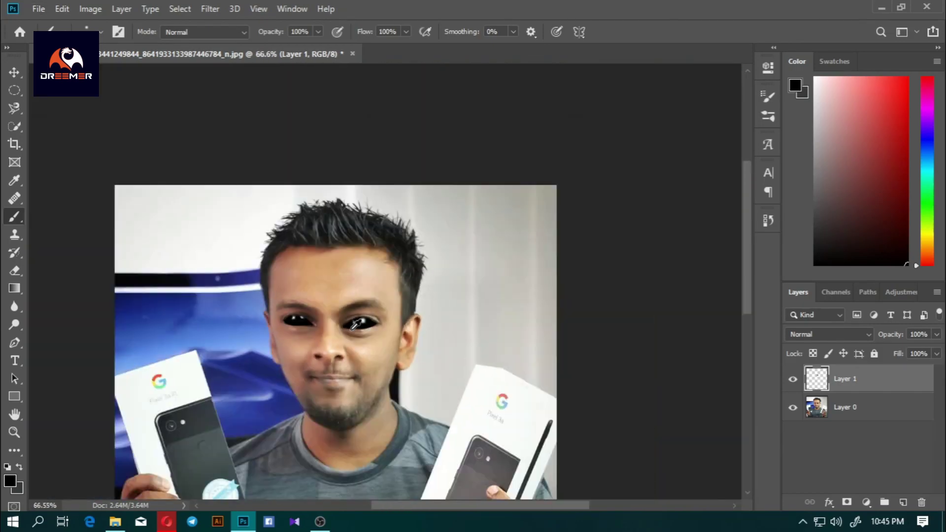
scroll(325, 241, "up", 3)
scroll(444, 235, "up", 3)
scroll(394, 235, "down", 3)
scroll(327, 238, "up", 3)
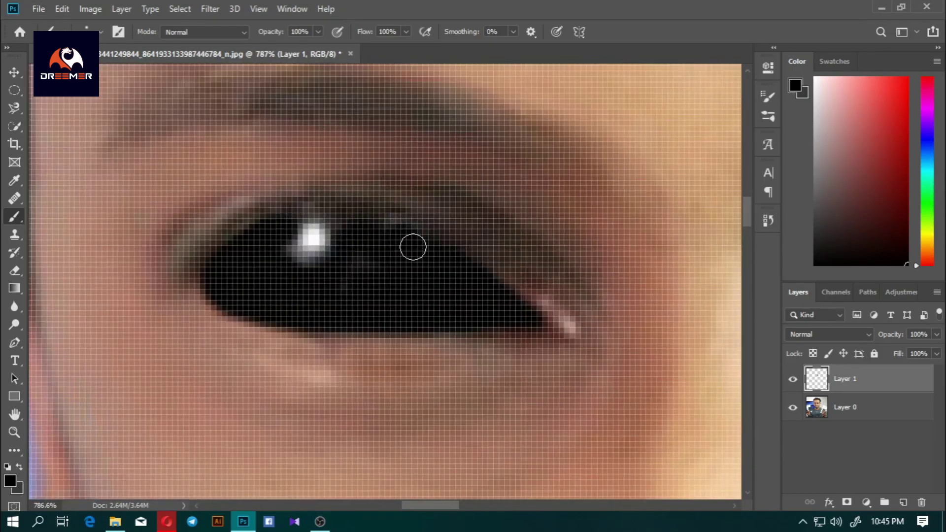
scroll(315, 205, "up", 2)
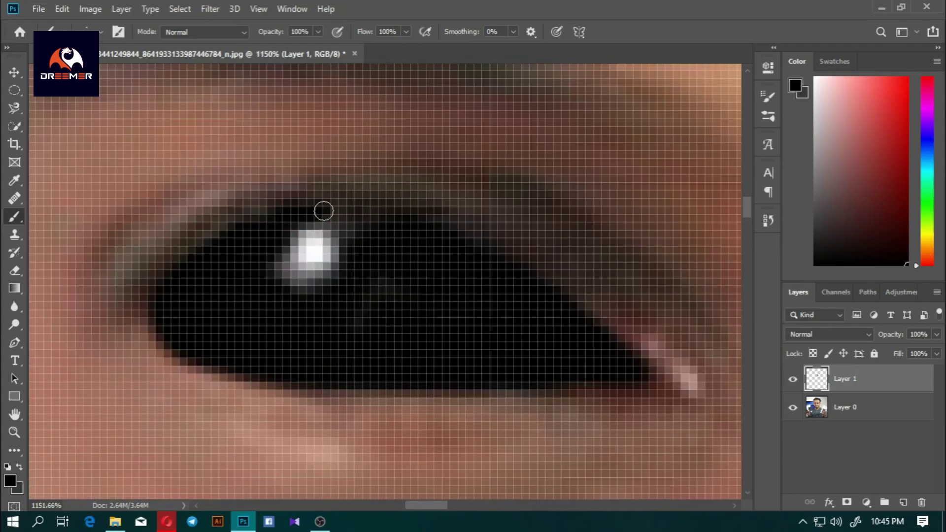
scroll(204, 245, "down", 3)
scroll(148, 276, "down", 2)
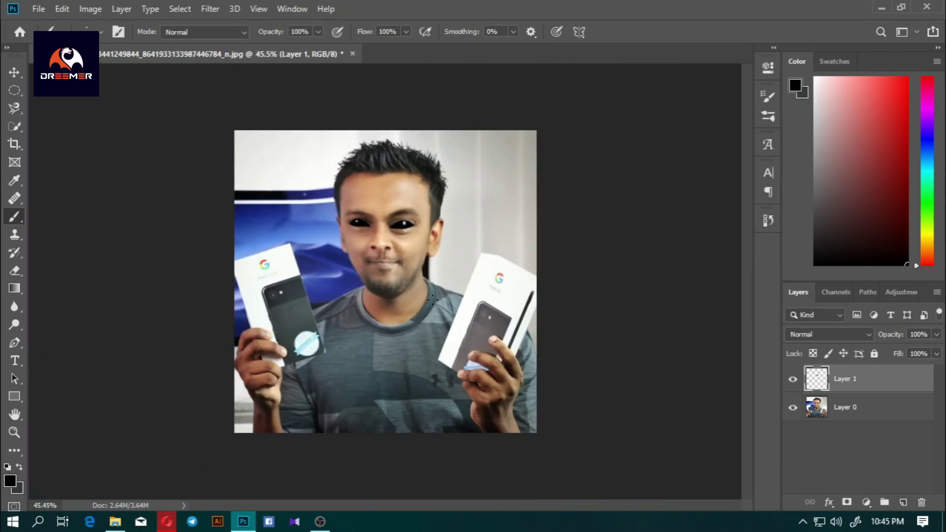
scroll(359, 256, "up", 5)
left_click_drag(367, 321, 657, 276)
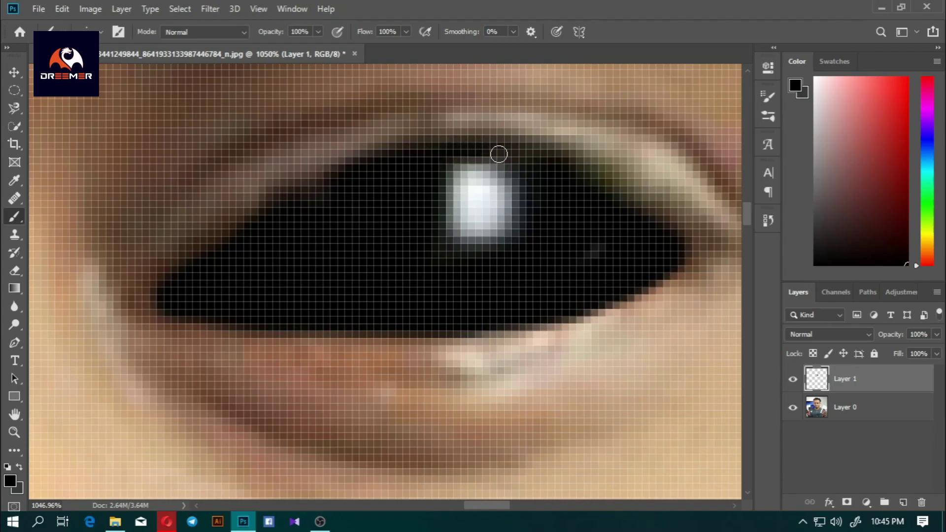
scroll(498, 154, "down", 5)
left_click_drag(936, 334, 912, 352)
Blur the black eye's lower eyelid and lower-right edges into the skin
scroll(205, 242, "down", 3)
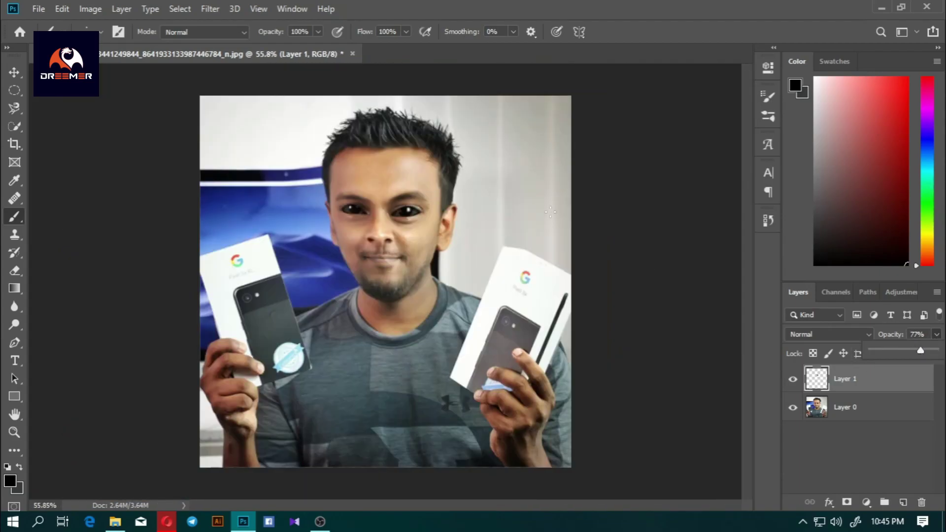
scroll(205, 242, "down", 2)
scroll(405, 247, "up", 4)
scroll(405, 247, "down", 1)
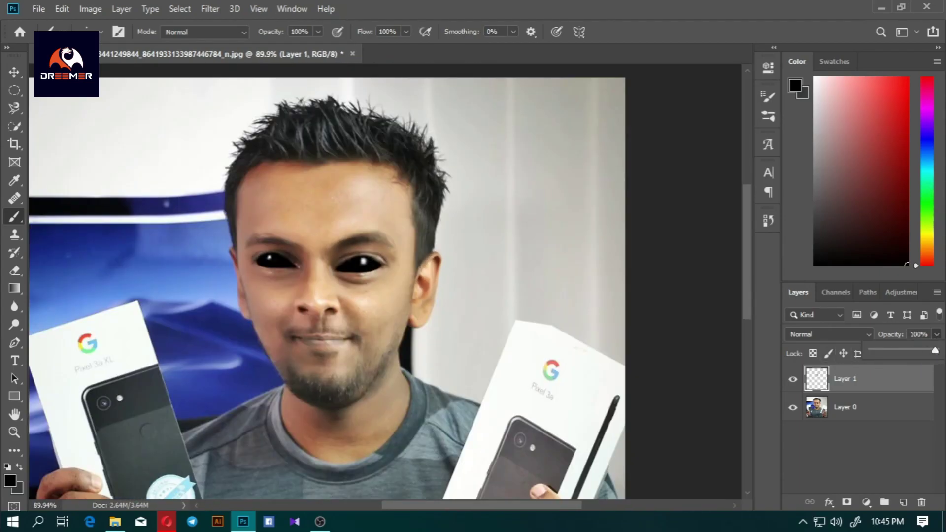
scroll(258, 268, "up", 5)
left_click(14, 307)
scroll(338, 259, "up", 2)
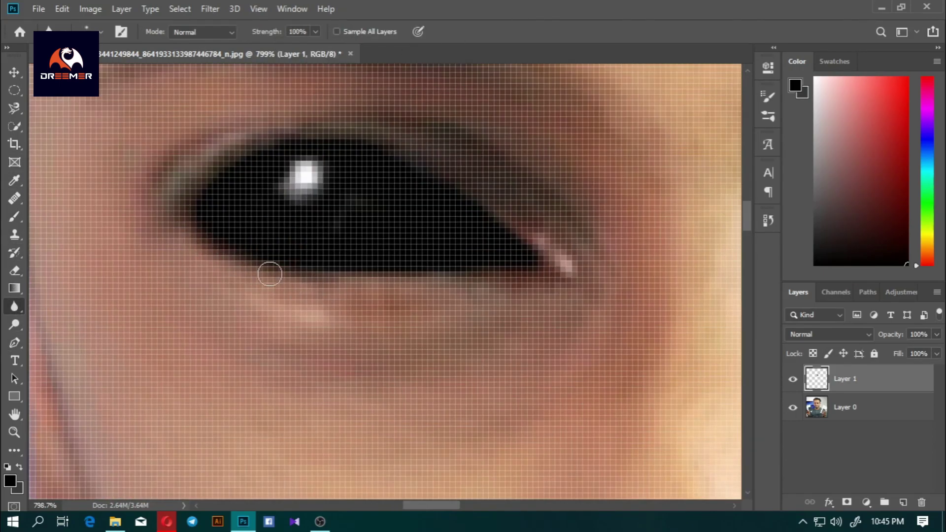
left_click_drag(270, 274, 532, 269)
scroll(184, 214, "down", 5)
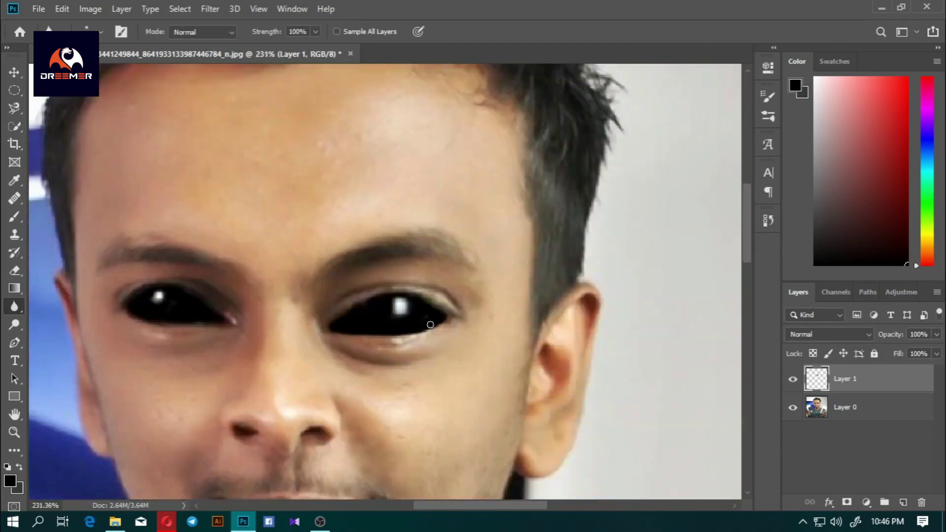
scroll(278, 331, "up", 5)
left_click_drag(415, 343, 543, 272)
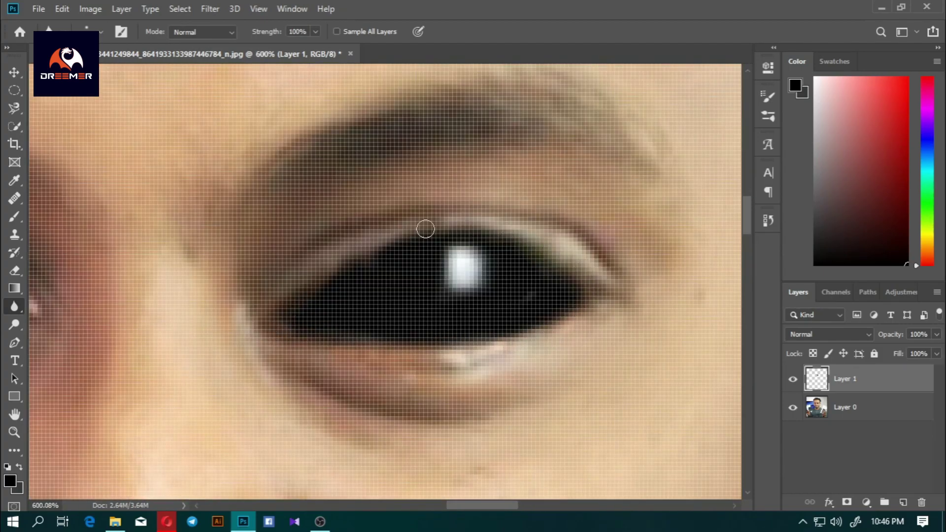
scroll(527, 339, "down", 5)
scroll(295, 246, "up", 2)
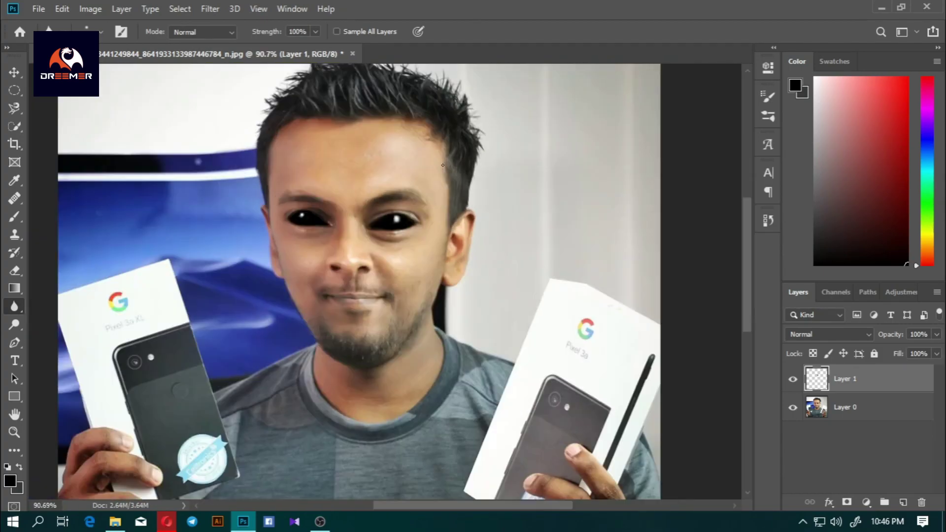
scroll(181, 251, "up", 3)
Set up the Brush with white paint for the catchlights
key("b")
key("x")
scroll(181, 252, "up", 2)
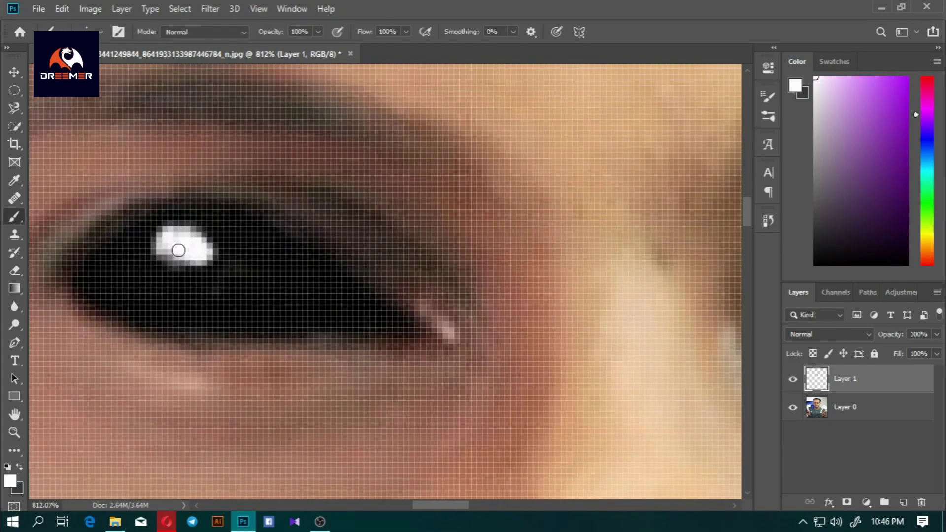
scroll(178, 251, "down", 5)
scroll(349, 268, "up", 4)
scroll(382, 284, "down", 5)
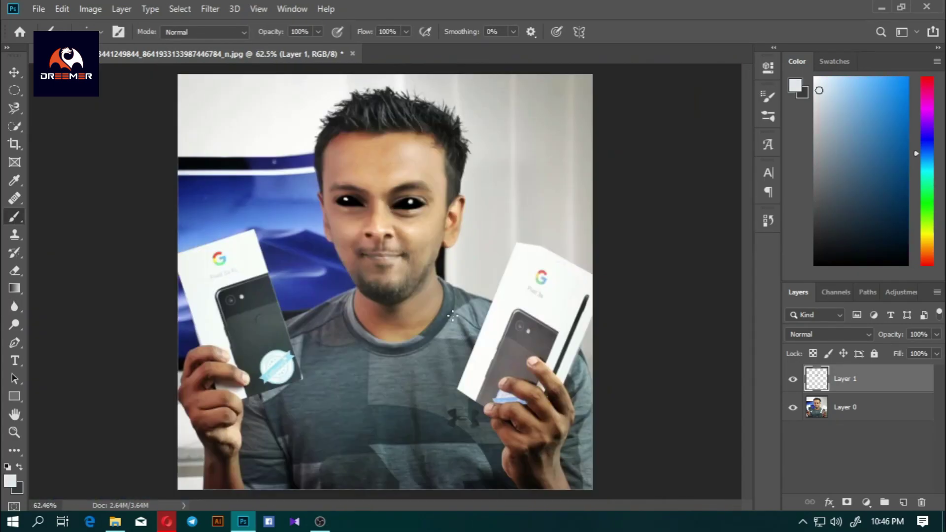
scroll(303, 166, "up", 3)
Clone-stamp skin on Layer 0 over the forehead hairline and the edge by the ear
key("s")
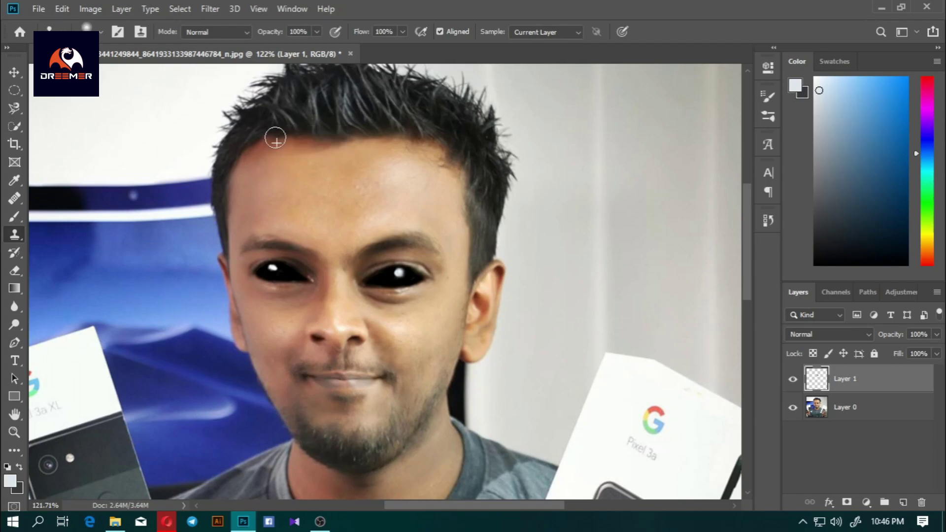
left_click(836, 415)
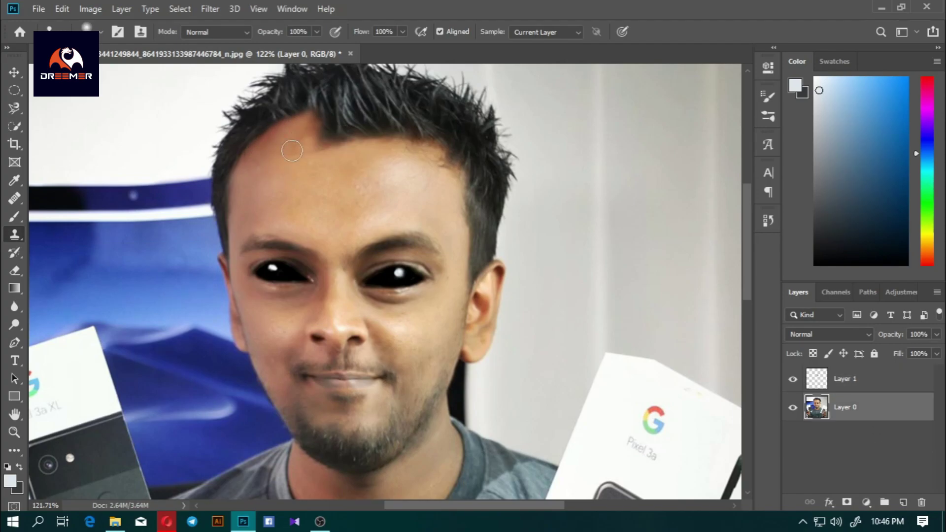
mouse_move(345, 151)
left_mouse_down()
mouse_move(447, 146)
mouse_move(474, 253)
mouse_move(481, 204)
mouse_move(372, 113)
mouse_move(296, 106)
left_mouse_up()
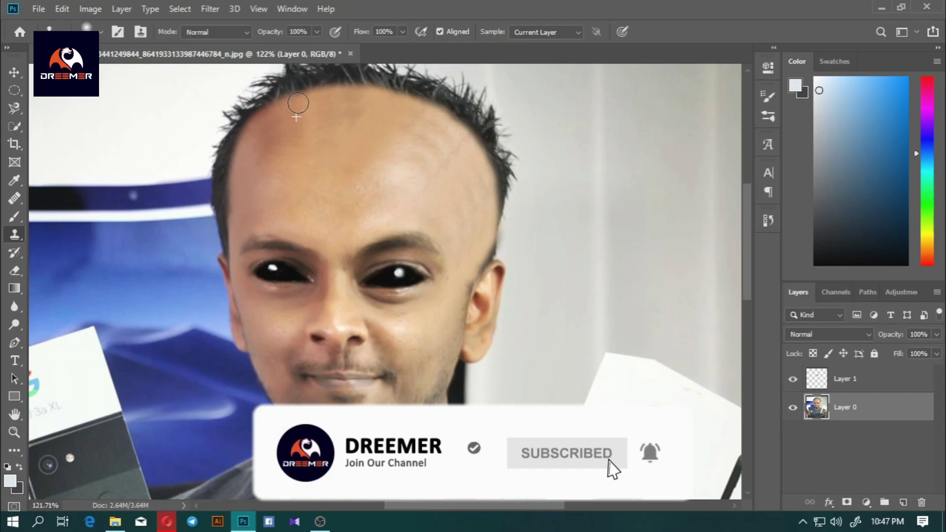
scroll(483, 161, "down", 5, "alt")
scroll(433, 216, "up", 3, "alt")
scroll(433, 216, "up", 2, "alt")
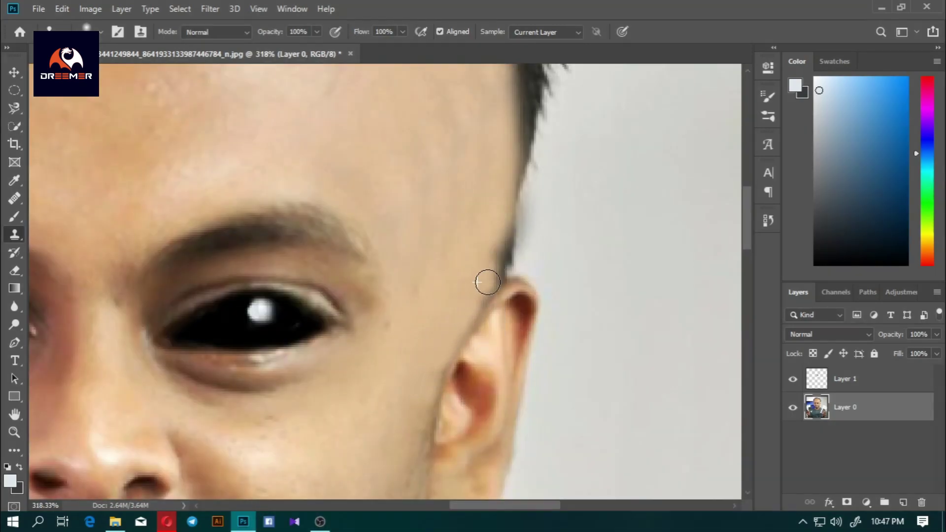
scroll(569, 245, "up", 2)
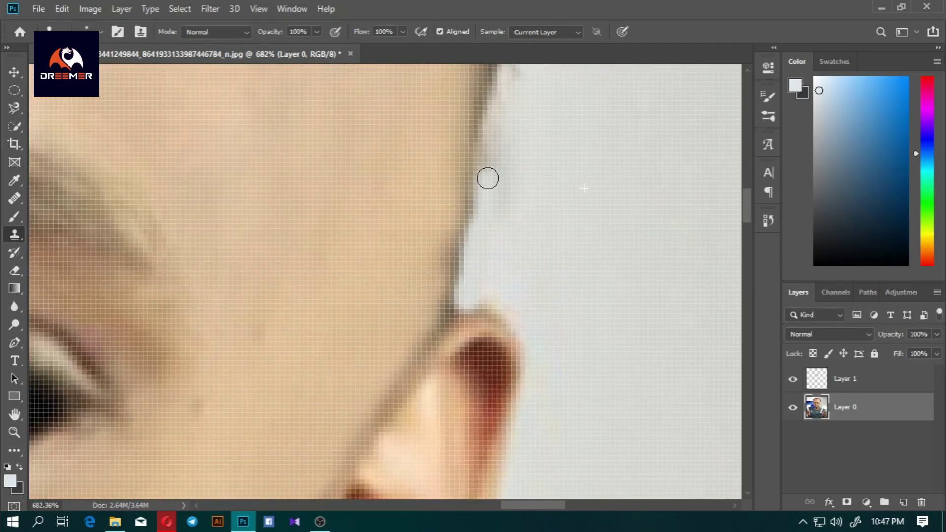
left_click_drag(442, 235, 434, 281)
Enlarge the Clone Stamp brush and clone skin up over the hairline
scroll(420, 327, "down", 3)
scroll(415, 253, "down", 2)
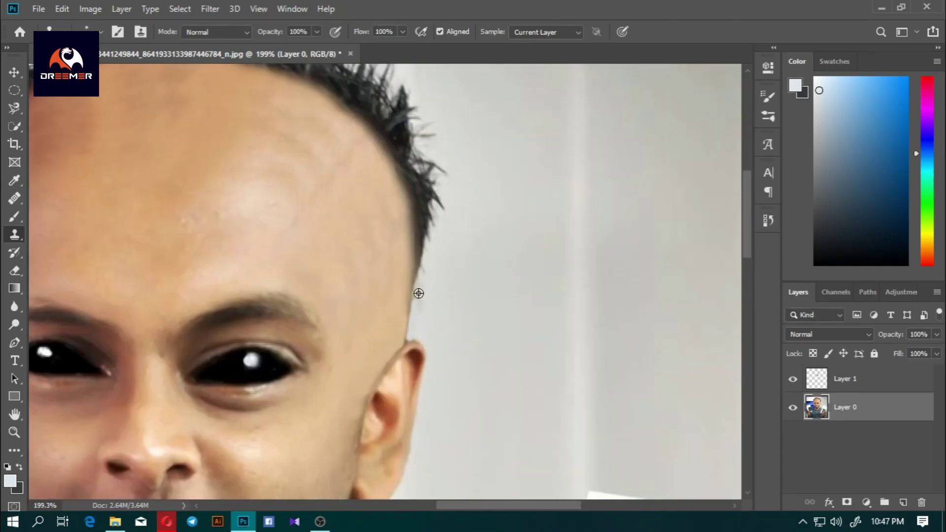
scroll(417, 291, "down", 1)
right_click(395, 232, "alt")
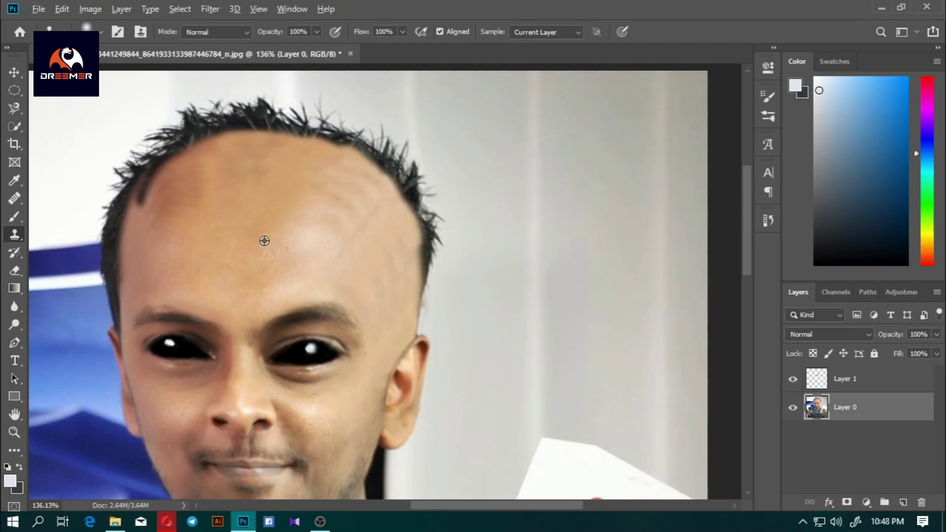
scroll(264, 240, "down", 1)
scroll(127, 293, "up", 2)
scroll(285, 294, "up", 2)
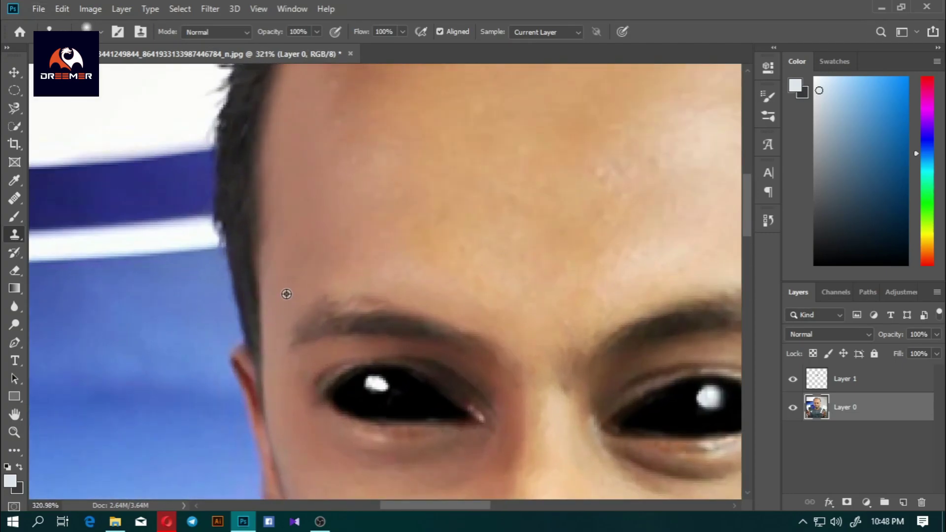
scroll(218, 304, "down", 2)
scroll(271, 353, "up", 2)
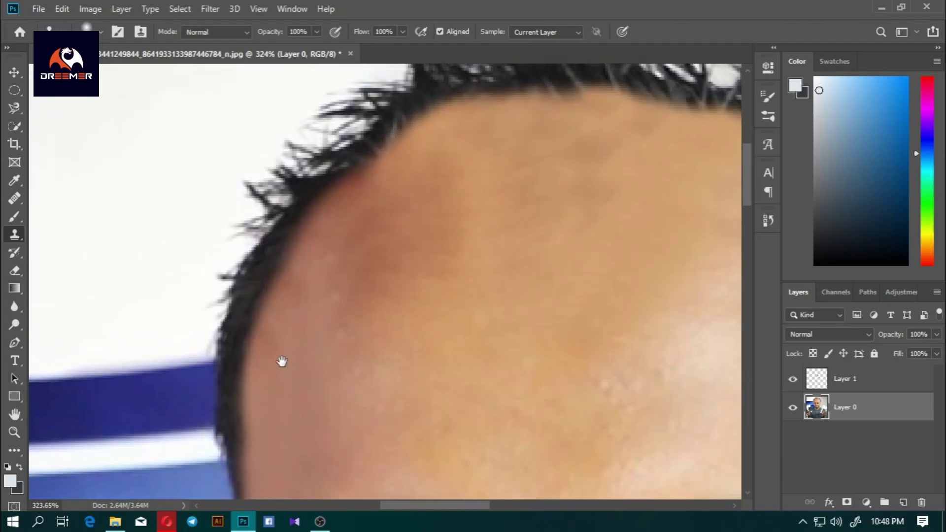
scroll(281, 363, "up", 3)
mouse_move(288, 329)
left_mouse_down()
mouse_move(355, 201)
mouse_move(409, 138)
mouse_move(281, 289)
left_mouse_up()
Clone skin further up the hairline and blend it over the brow edge
scroll(283, 352, "down", 5)
scroll(284, 352, "up", 5)
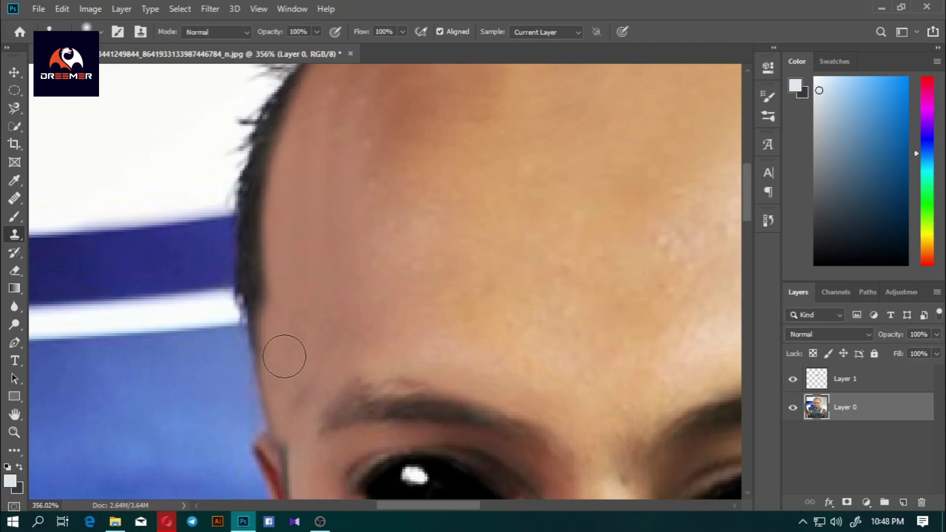
mouse_move(285, 354)
left_mouse_down()
mouse_move(264, 312)
mouse_move(264, 193)
mouse_move(289, 249)
left_mouse_up()
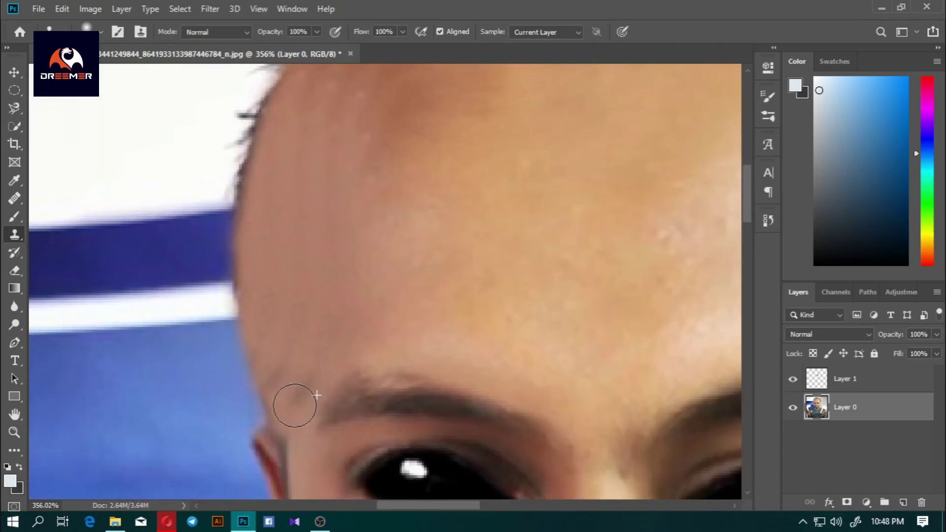
left_click_drag(294, 405, 301, 424)
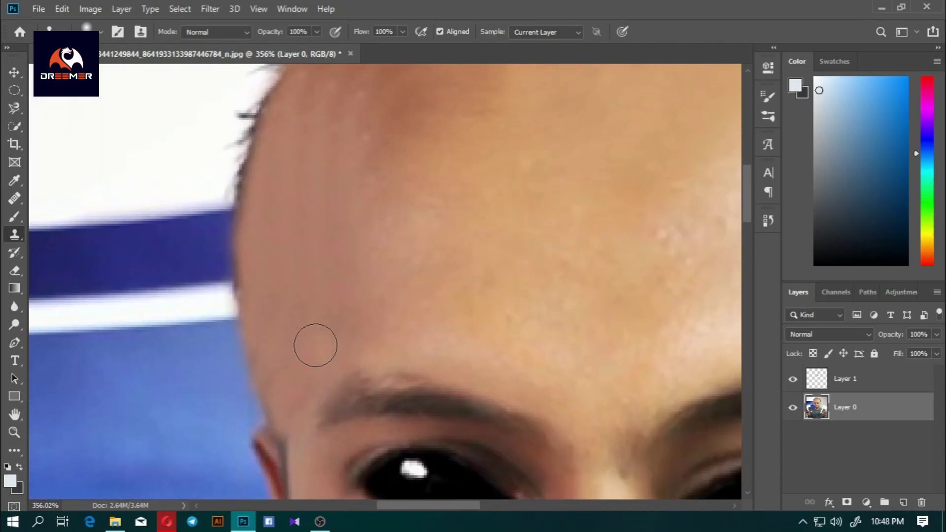
scroll(317, 380, "up", 2)
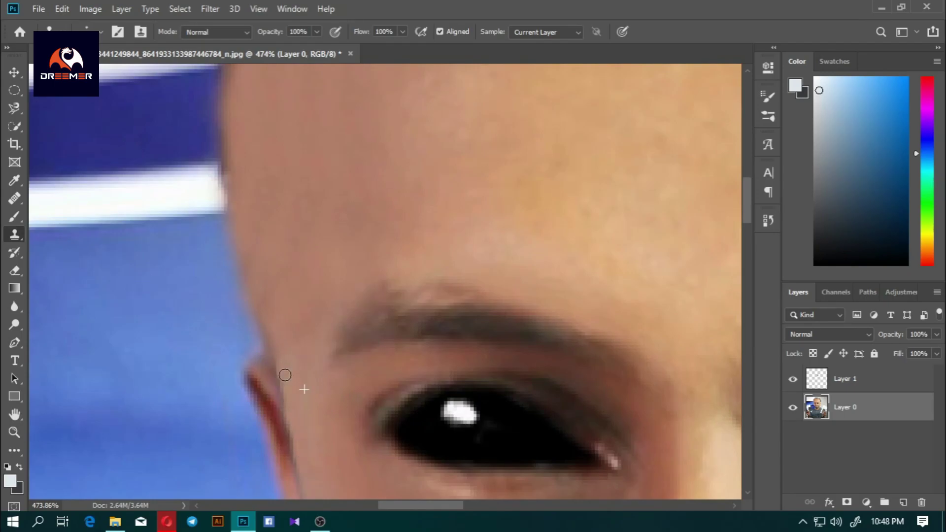
scroll(301, 383, "down", 5)
scroll(323, 127, "up", 3)
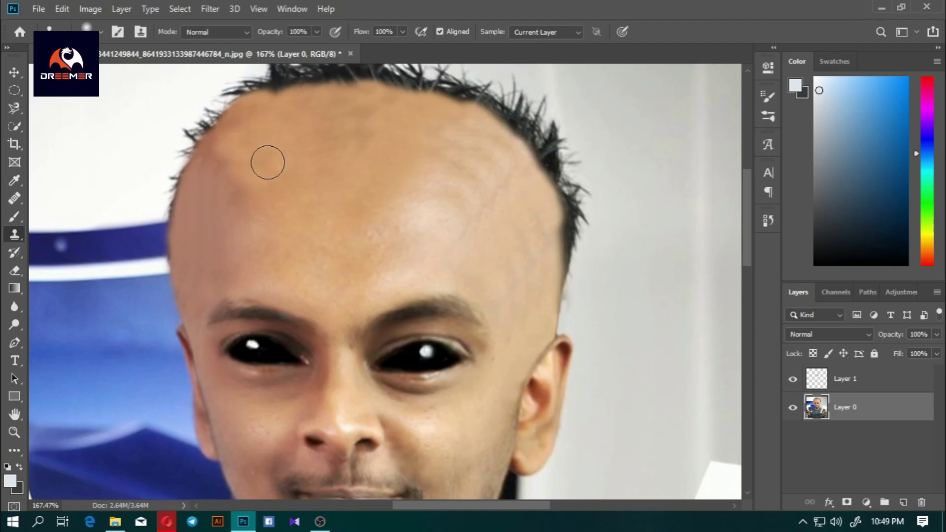
scroll(345, 141, "down", 3)
scroll(385, 95, "up", 2)
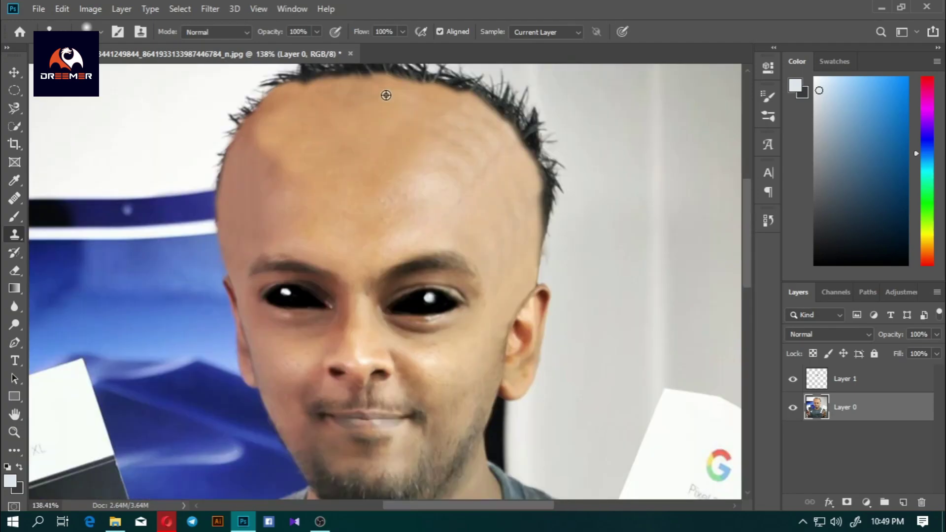
Try the Healing Brush and Brush tools, then settle on the Clone Stamp
left_click(15, 198)
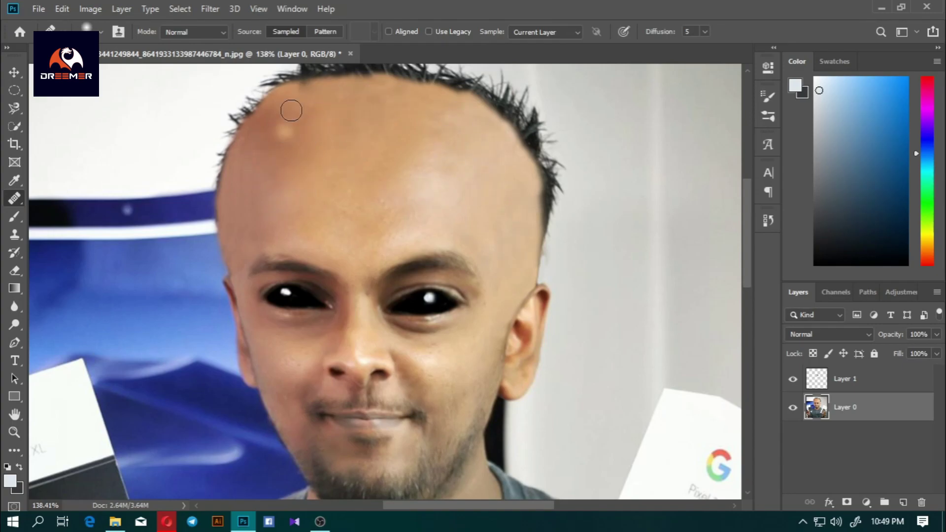
key("b")
scroll(222, 196, "up", 5, "alt")
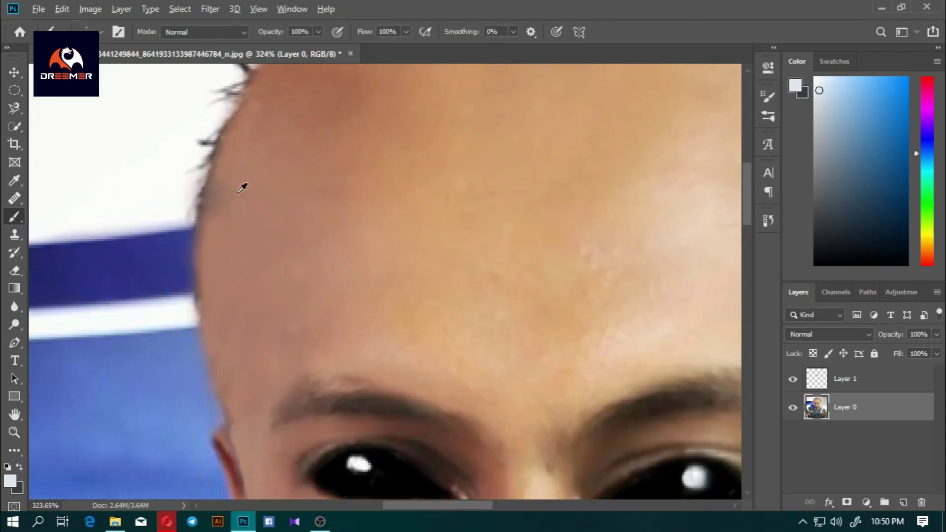
left_click(14, 234)
right_click(480, 165)
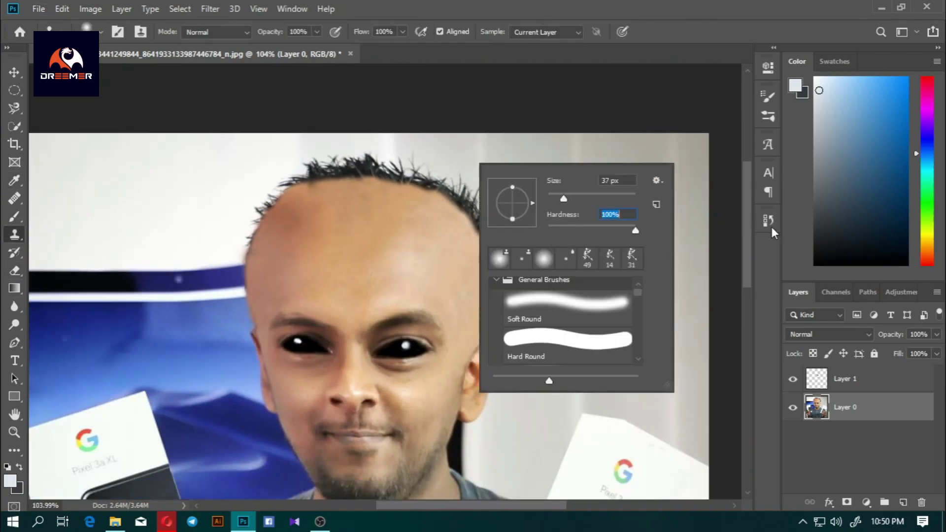
key("Escape")
Clone background over the hair along the top hairline of the head
scroll(553, 237, "up", 3)
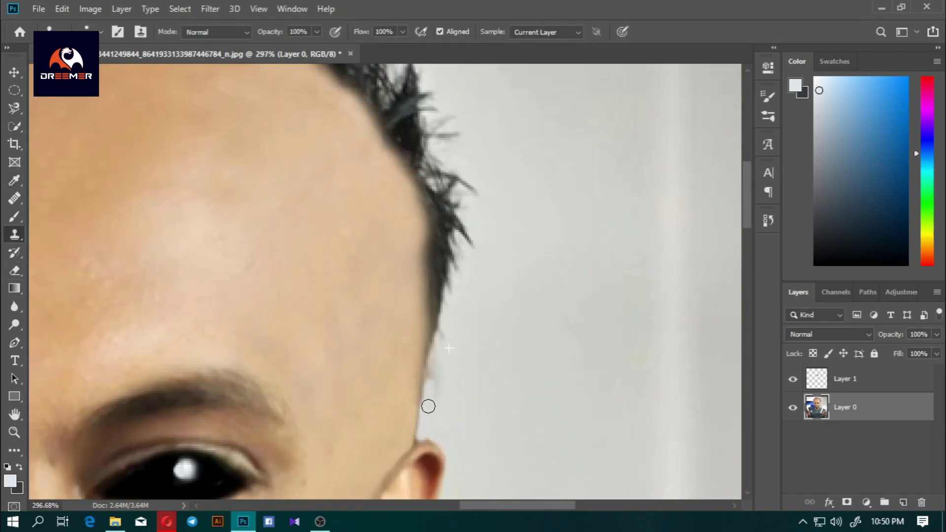
scroll(441, 321, "down", 3)
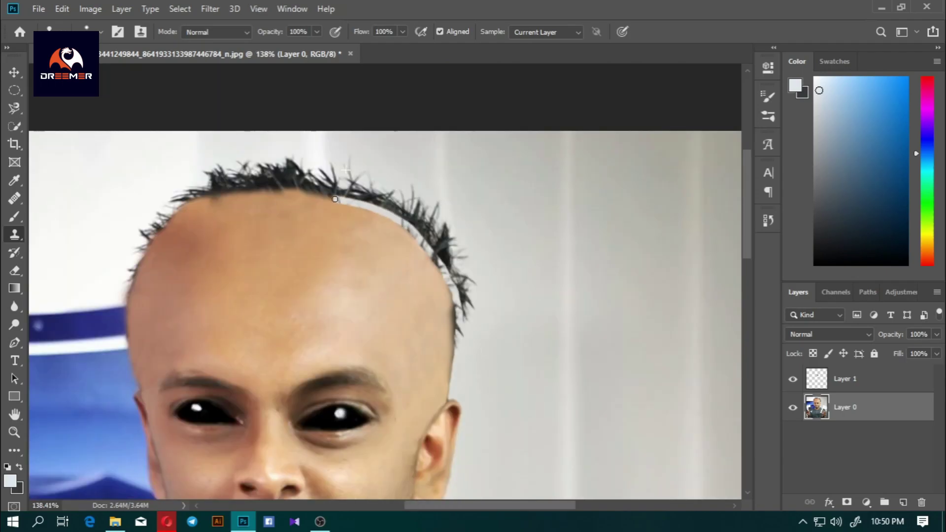
scroll(390, 240, "down", 1)
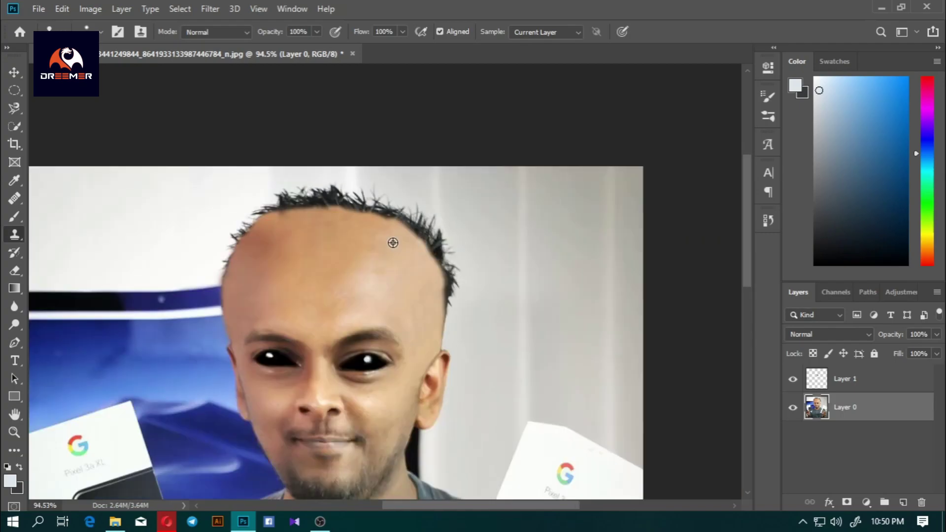
scroll(423, 203, "up", 1)
scroll(144, 305, "up", 2)
scroll(178, 314, "up", 2)
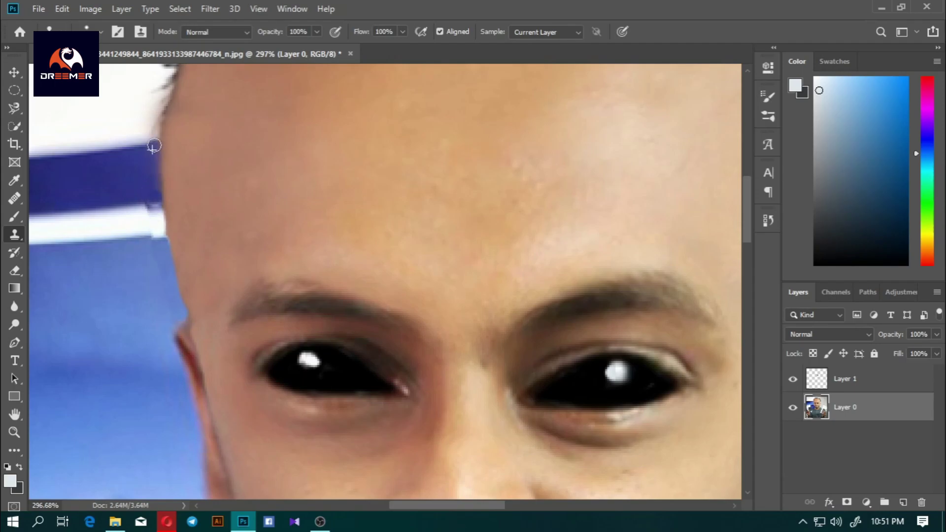
left_click_drag(155, 140, 178, 283)
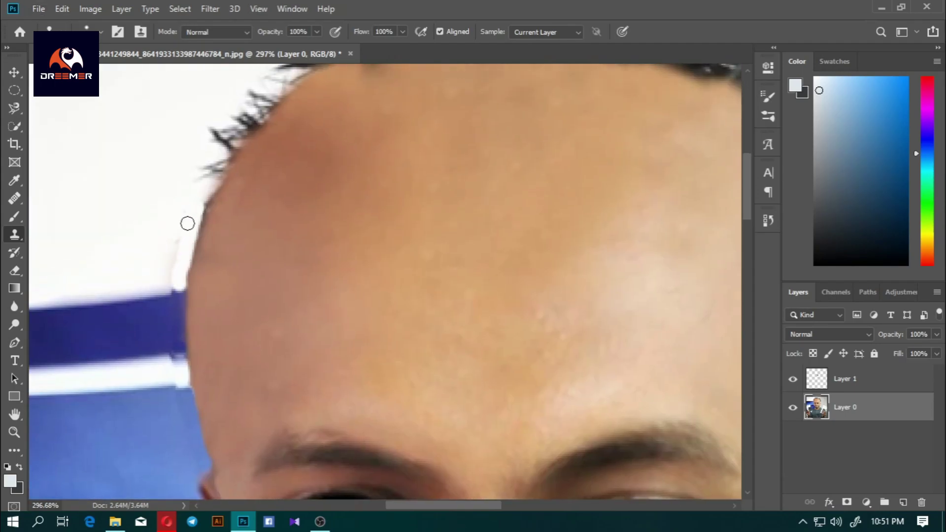
left_click_drag(213, 182, 155, 266)
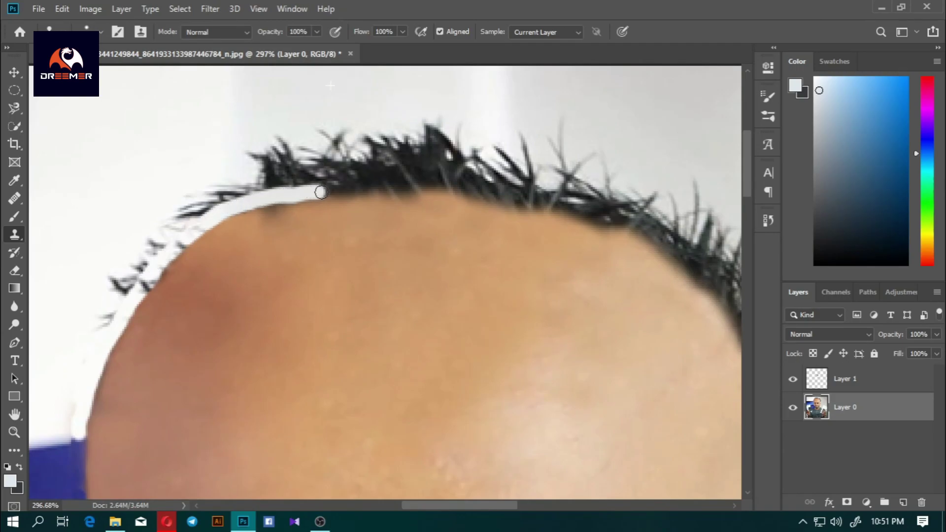
mouse_move(320, 193)
left_mouse_down()
mouse_move(439, 194)
mouse_move(638, 237)
mouse_move(481, 169)
mouse_move(530, 234)
mouse_move(591, 416)
left_mouse_up()
Clone plain background over the hair beside the right side of the head
scroll(519, 266, "down", 7)
scroll(519, 266, "up", 5)
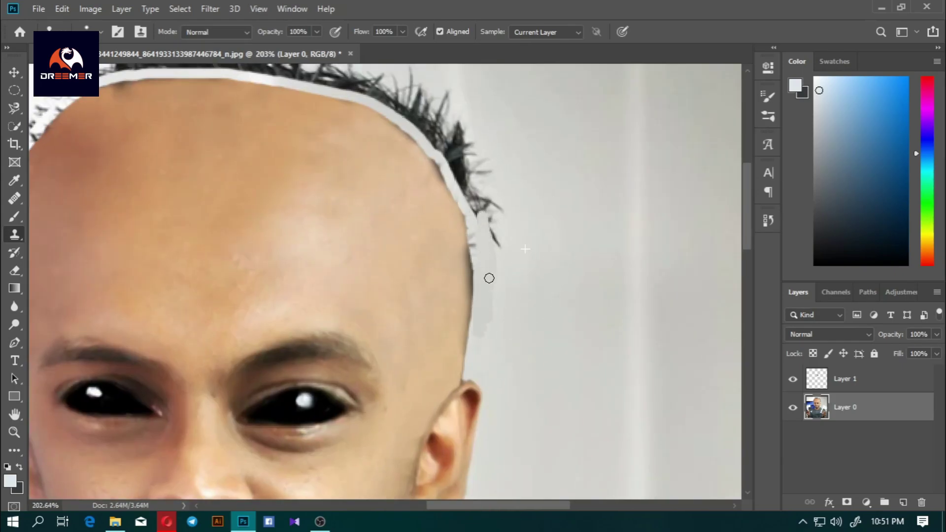
mouse_move(492, 273)
left_mouse_down()
mouse_move(537, 260)
mouse_move(483, 158)
left_mouse_up()
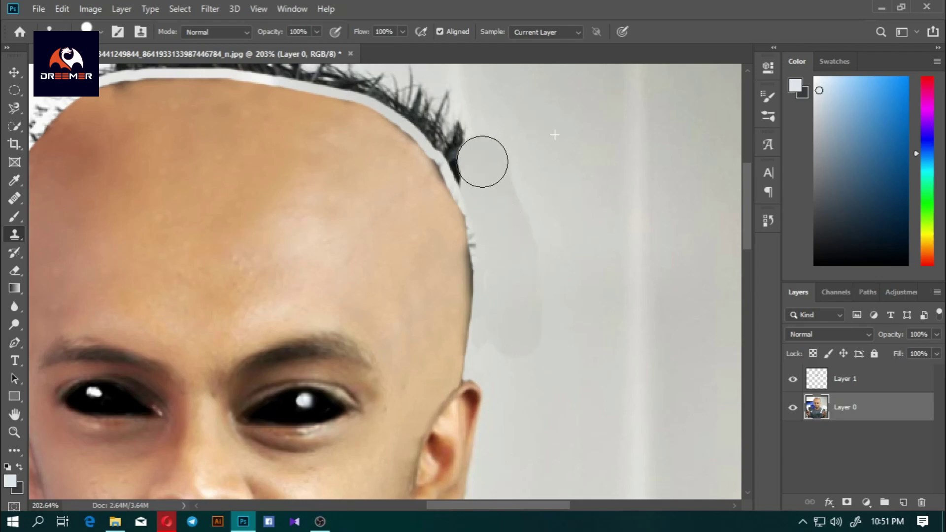
scroll(492, 106, "down", 6)
scroll(492, 106, "up", 6)
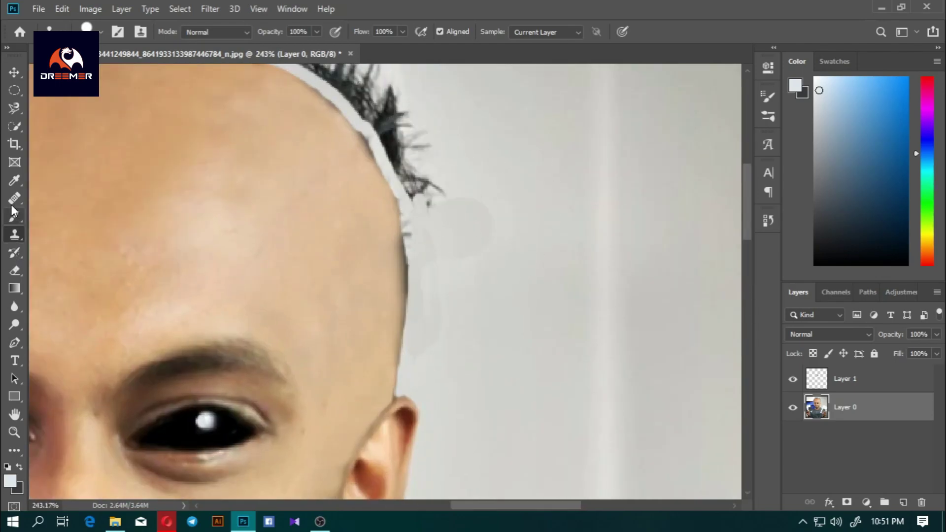
key("j")
scroll(404, 146, "down", 3)
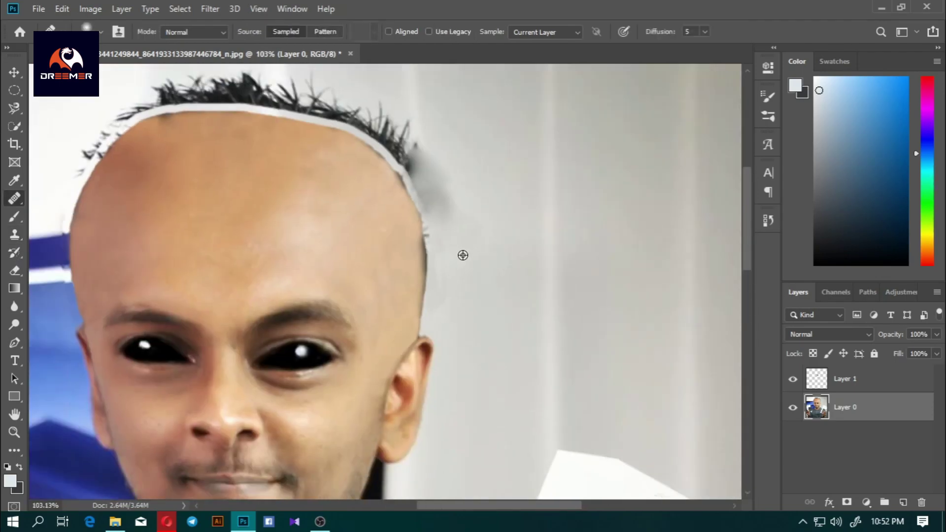
scroll(481, 163, "up", 2)
left_click(15, 109)
key("m")
scroll(374, 276, "down", 3)
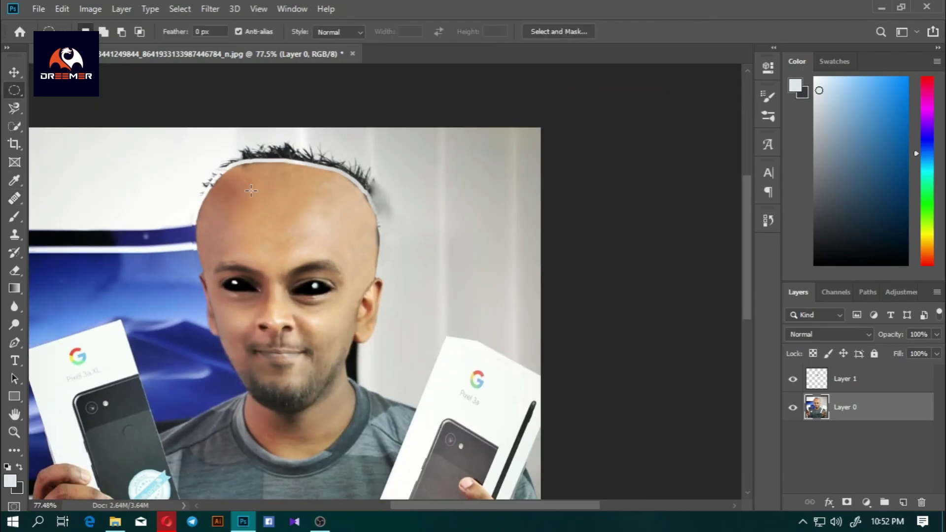
left_click_drag(243, 187, 433, 375)
key("v")
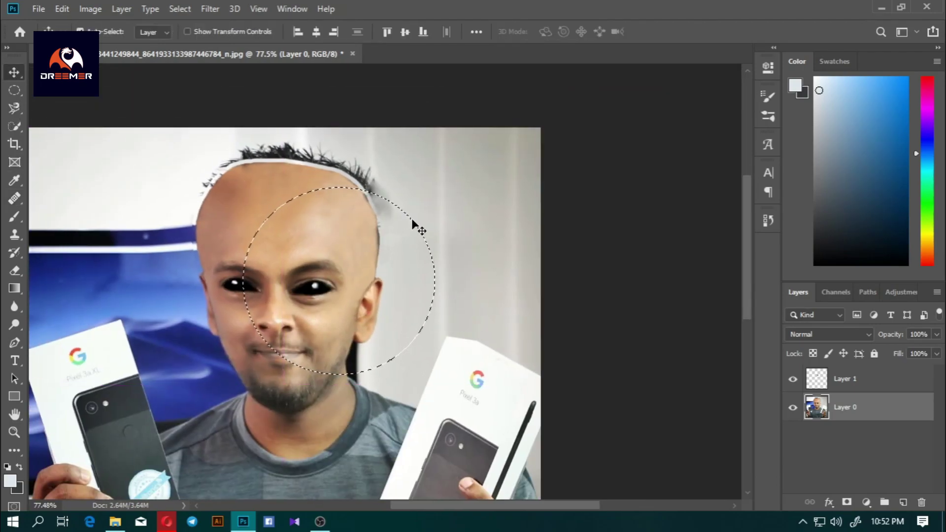
key("ctrl+d")
scroll(226, 228, "up", 1)
scroll(226, 228, "up", 1)
left_click(15, 108)
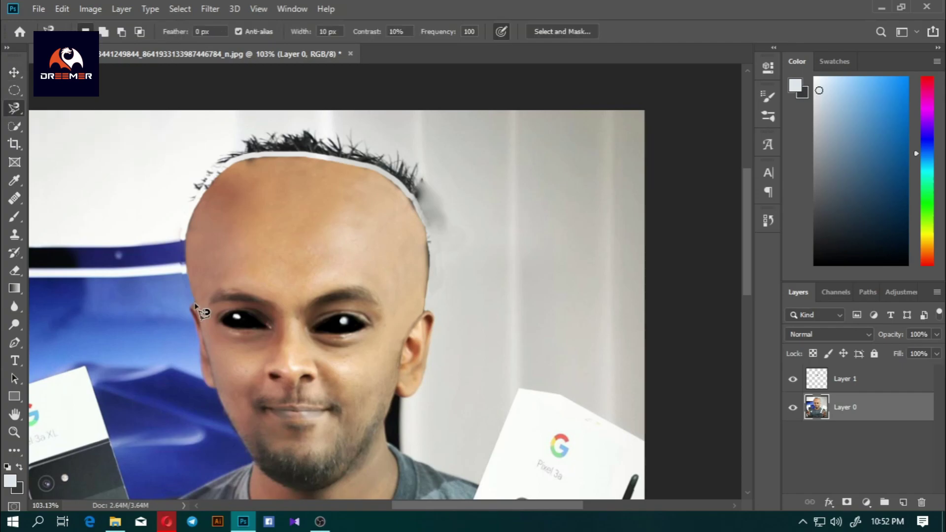
left_click(250, 175)
double_click(242, 215)
key("v")
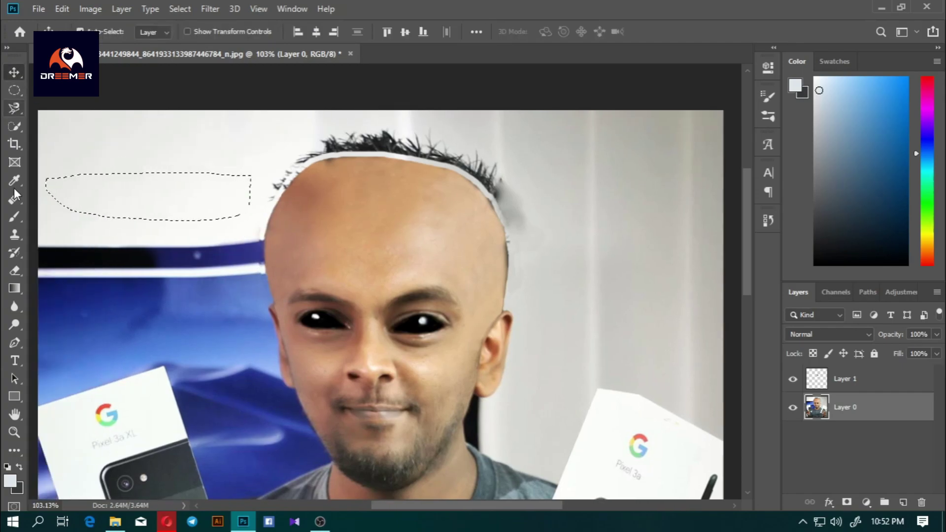
left_click(14, 217)
scroll(296, 168, "up", 5)
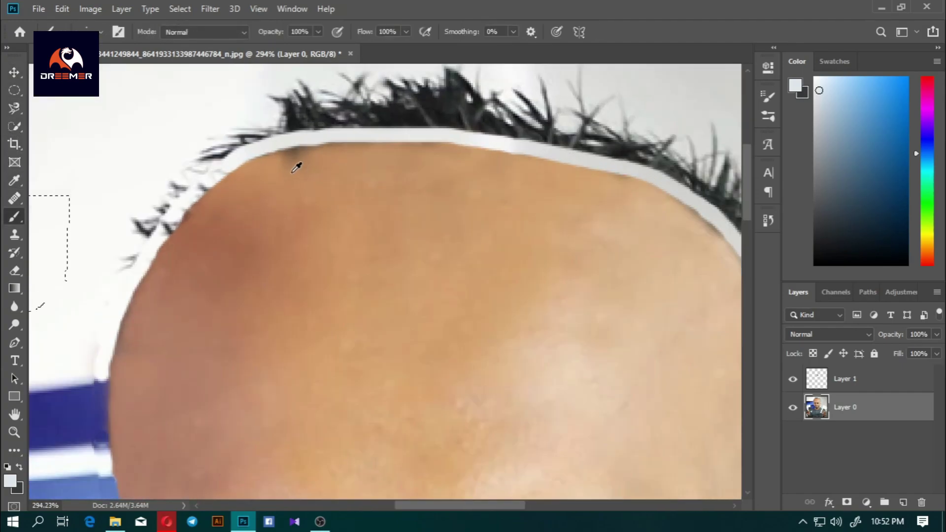
left_click(179, 9)
left_click(187, 36)
Clone background over the dark hair remaining at the head's edge
left_click(15, 234)
scroll(494, 209, "down", 5)
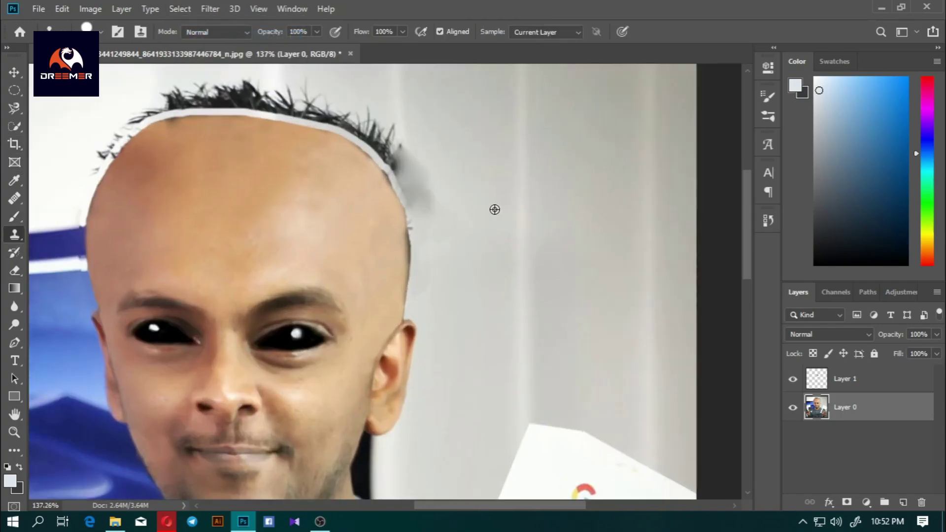
scroll(424, 257, "up", 5)
left_click_drag(393, 144, 355, 317)
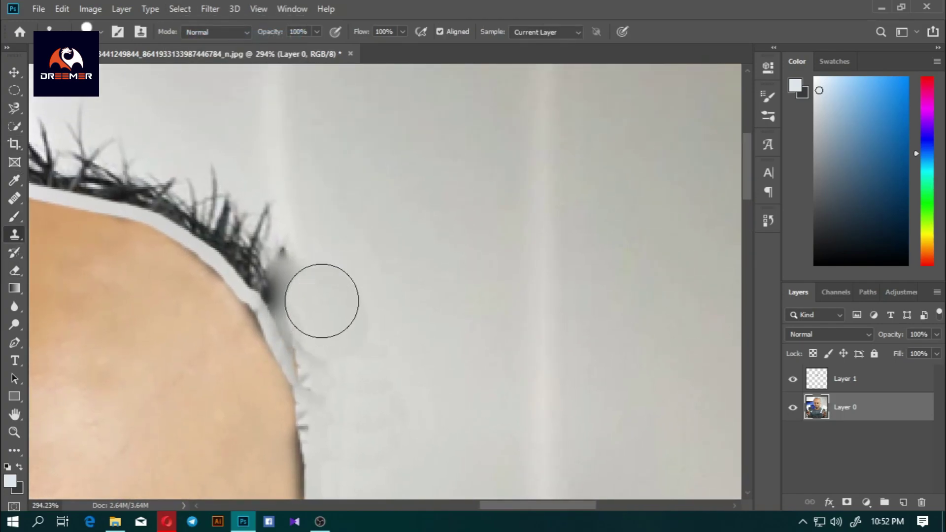
mouse_move(336, 419)
left_mouse_down()
mouse_move(300, 296)
mouse_move(301, 212)
mouse_move(257, 243)
mouse_move(257, 212)
mouse_move(194, 188)
mouse_move(245, 173)
mouse_move(363, 232)
mouse_move(291, 219)
mouse_move(154, 268)
mouse_move(139, 285)
mouse_move(173, 249)
mouse_move(244, 230)
left_mouse_up()
Clone background along the whole top edge of the bald head
scroll(257, 242, "down", 3)
scroll(357, 239, "down", 3)
scroll(172, 238, "up", 2)
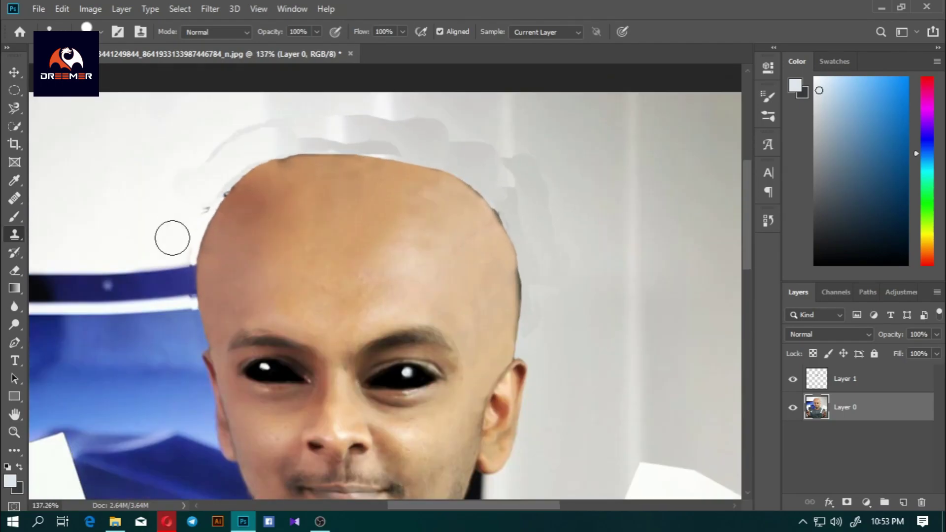
scroll(257, 168, "up", 1)
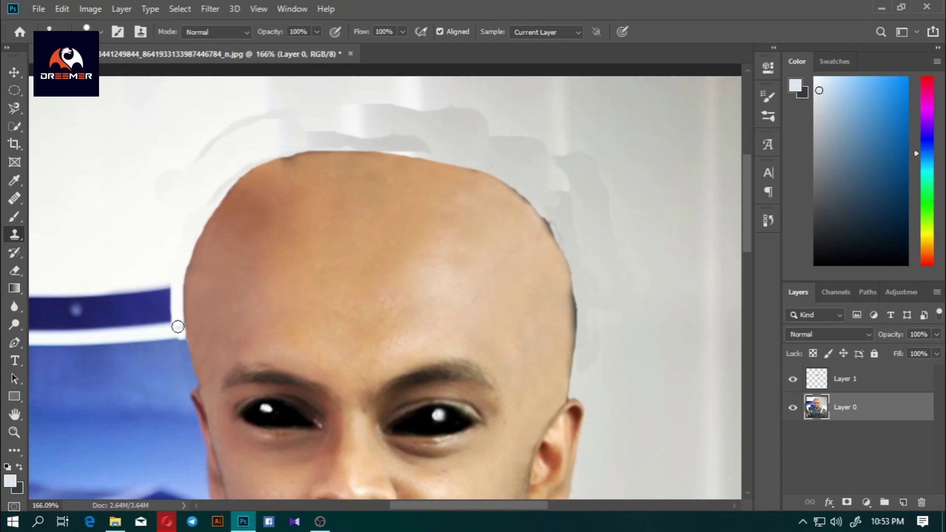
scroll(194, 211, "up", 2)
scroll(249, 170, "up", 2)
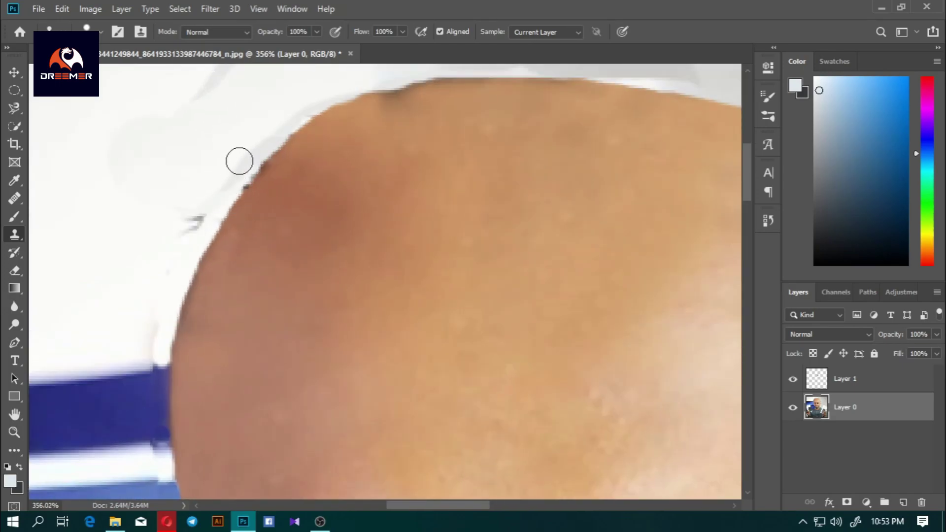
scroll(315, 197, "down", 4)
scroll(344, 217, "up", 1)
scroll(277, 218, "up", 1)
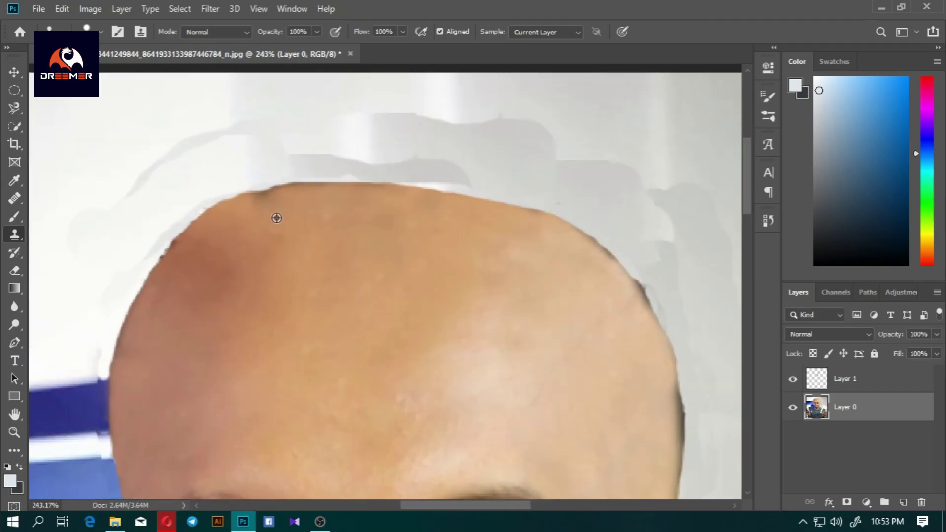
scroll(245, 195, "up", 2)
left_click_drag(299, 180, 678, 220)
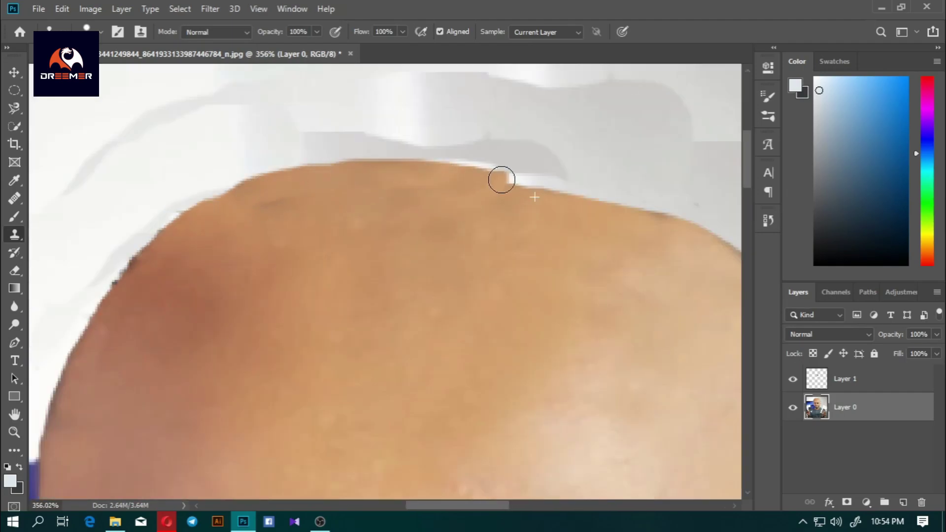
Zoom in and out to inspect the cleaned scalp outline
scroll(467, 217, "down", 5)
scroll(419, 224, "up", 3)
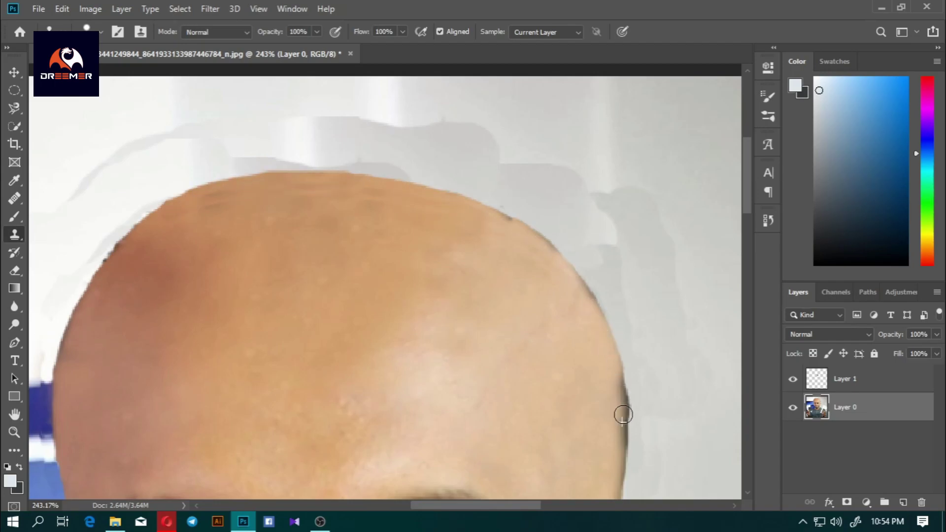
scroll(311, 235, "down", 4)
scroll(334, 199, "up", 4)
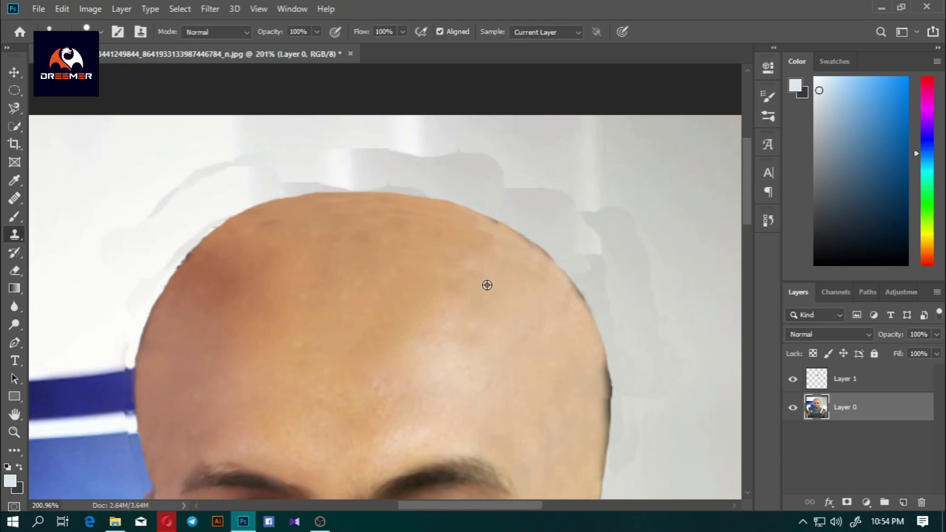
scroll(486, 284, "down", 5)
scroll(374, 206, "up", 3)
scroll(359, 112, "up", 3)
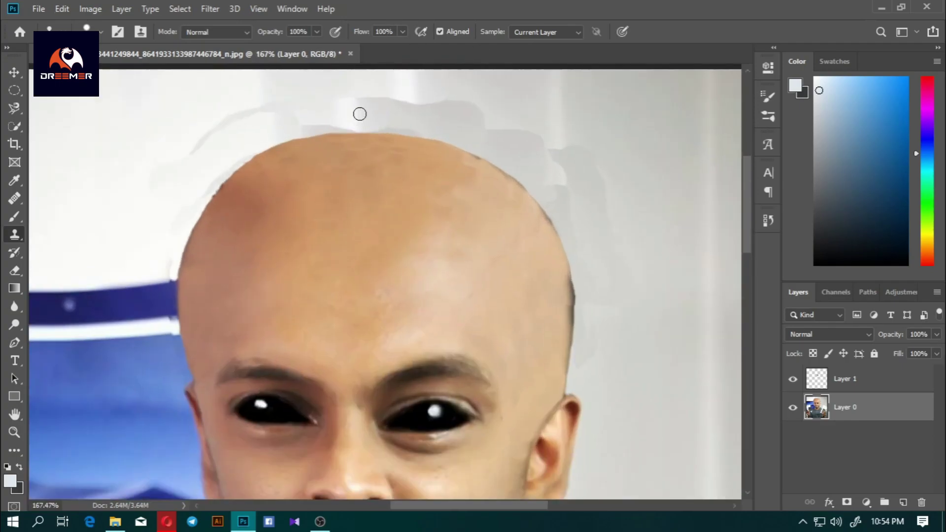
scroll(308, 152, "up", 1)
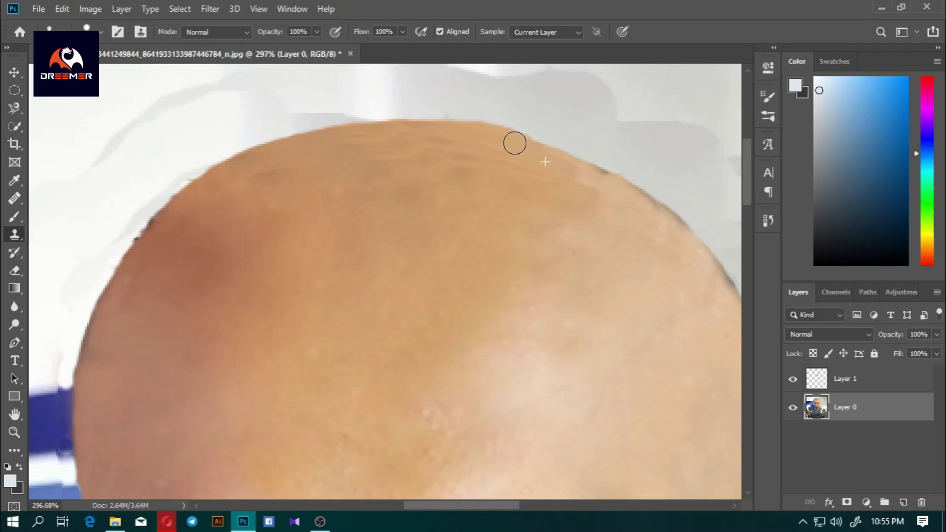
scroll(577, 163, "down", 4)
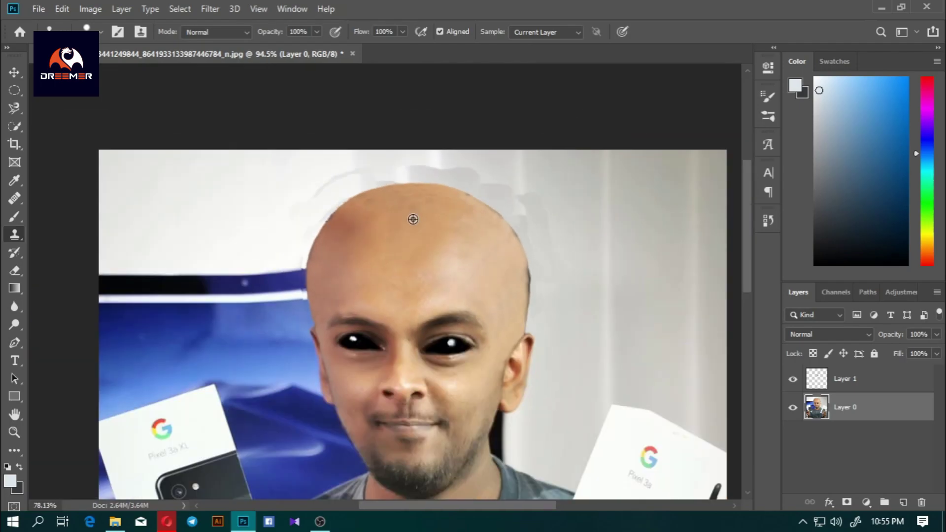
scroll(411, 217, "up", 2)
scroll(403, 137, "up", 4)
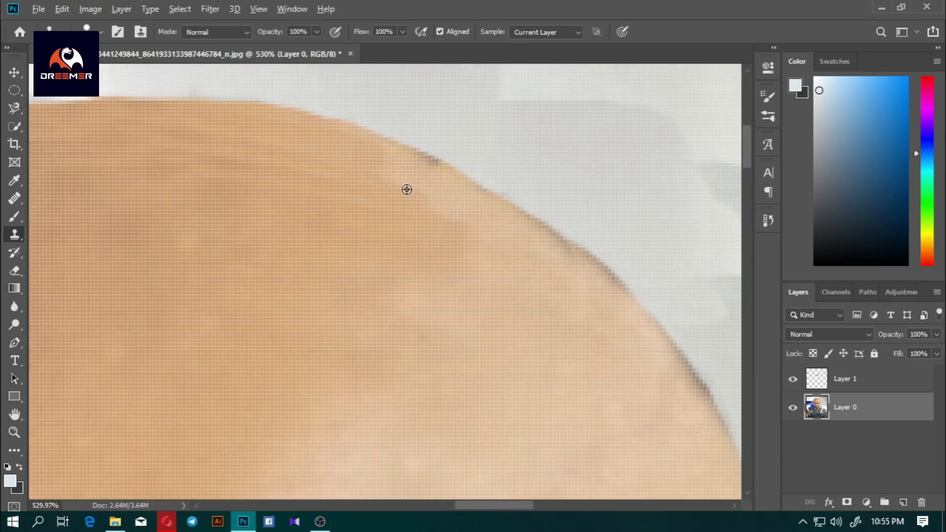
scroll(451, 196, "down", 1)
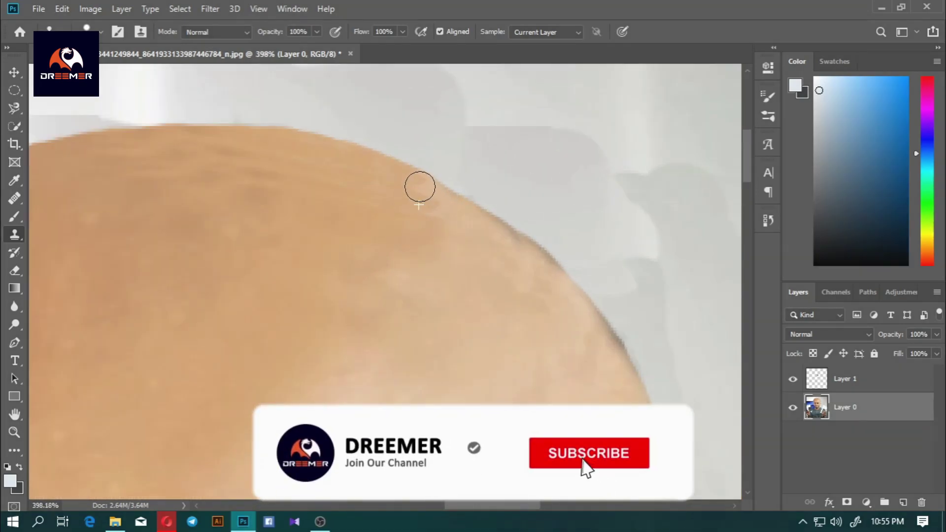
scroll(566, 310, "down", 3)
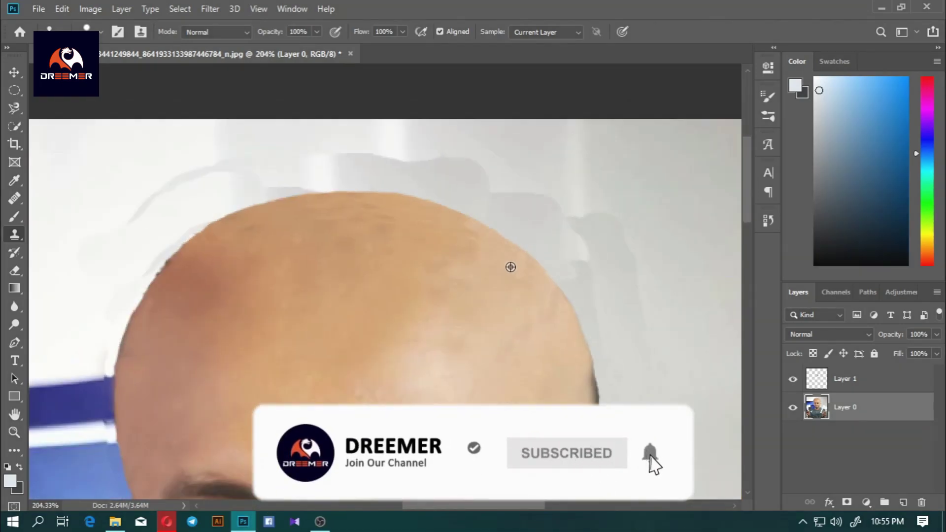
scroll(509, 268, "up", 2)
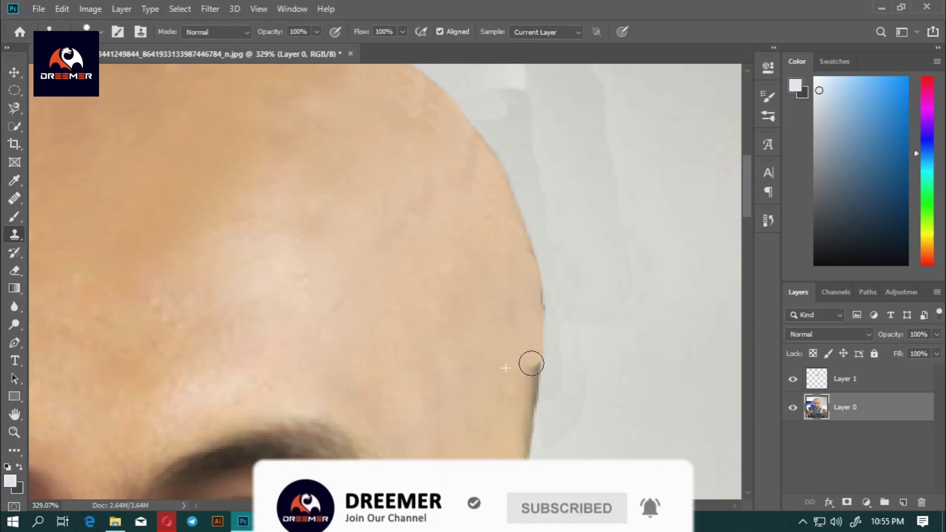
scroll(513, 354, "down", 3)
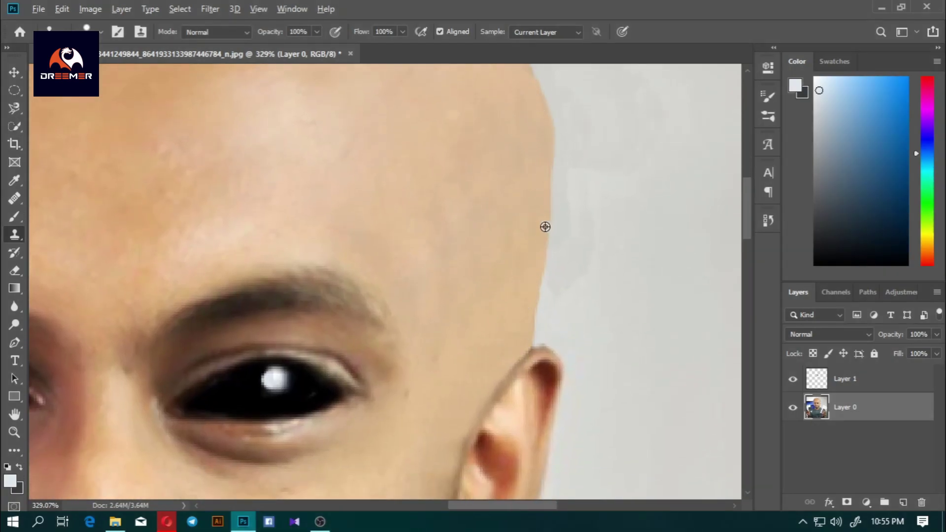
scroll(545, 226, "down", 2)
scroll(338, 196, "up", 3)
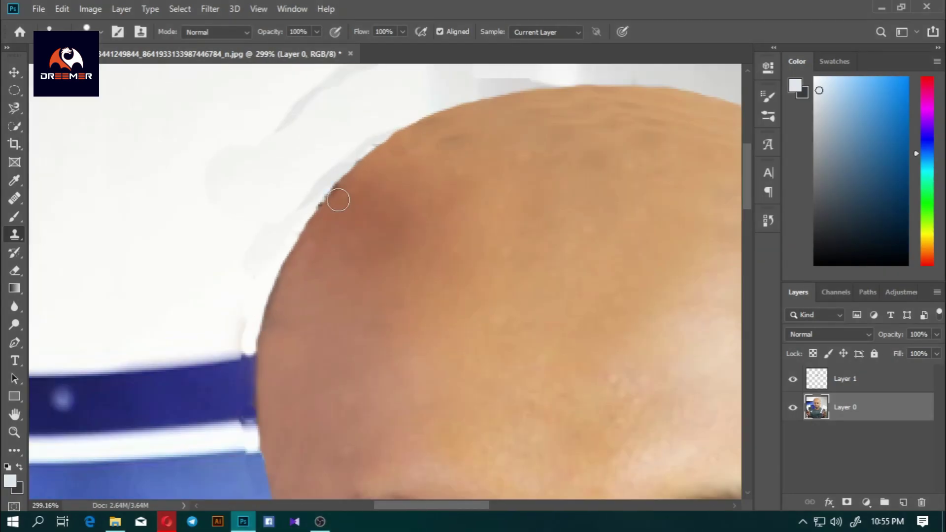
scroll(481, 247, "down", 5)
scroll(467, 143, "up", 3)
scroll(467, 143, "up", 3)
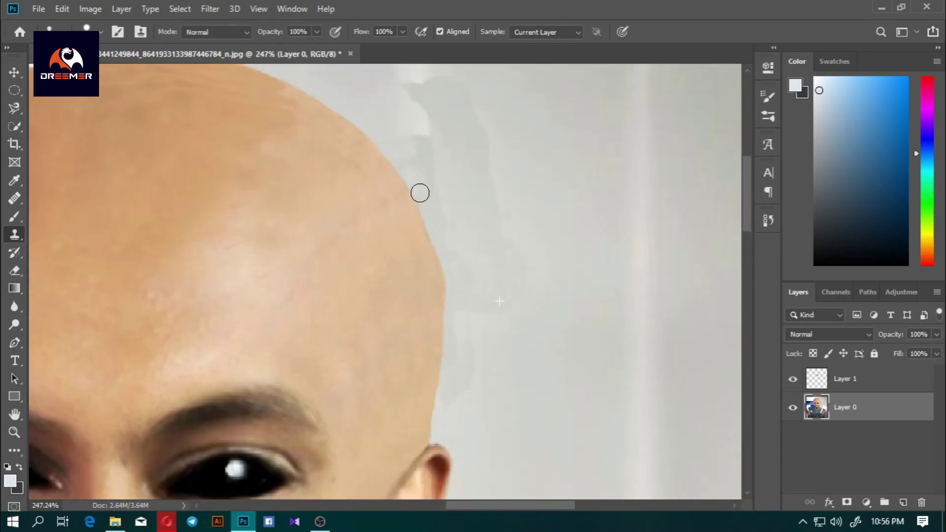
scroll(471, 211, "down", 3)
scroll(450, 167, "up", 4)
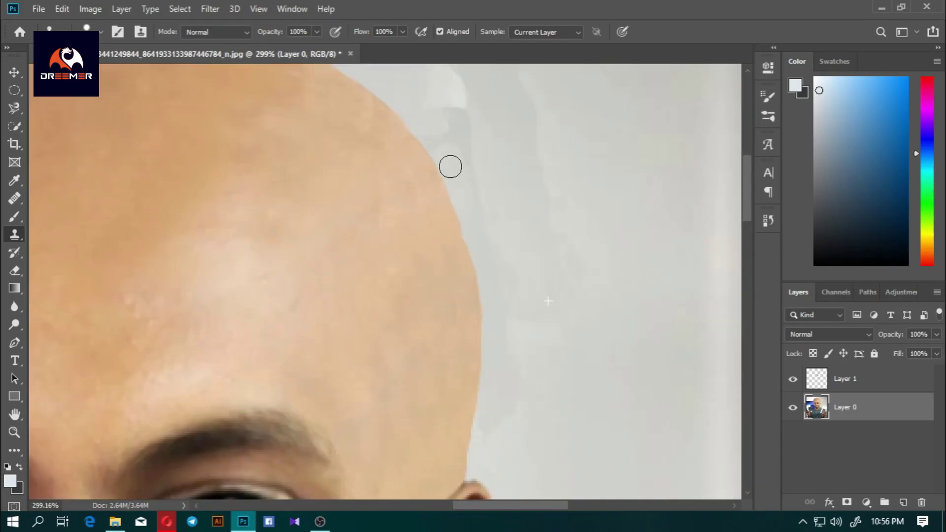
scroll(493, 247, "down", 5)
scroll(532, 213, "up", 4)
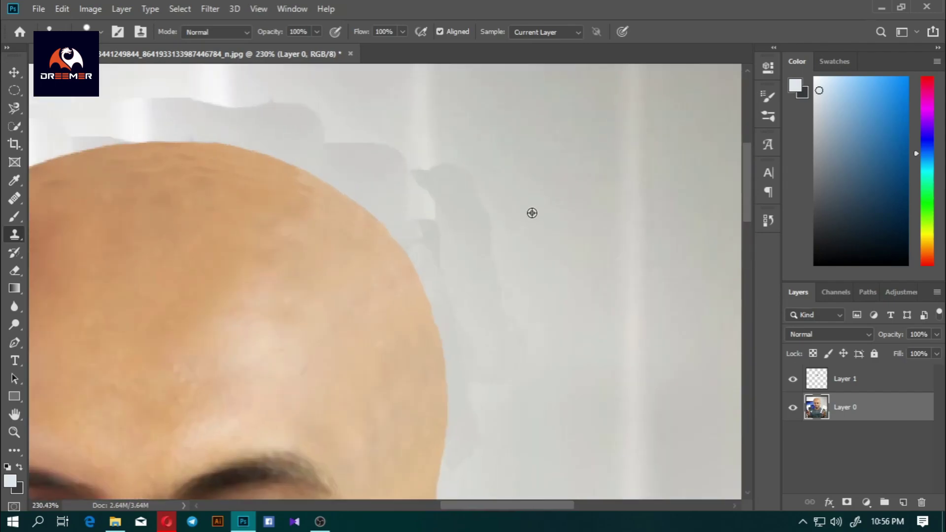
Touch up the head's upper-left edge using the Healing Brush and Clone Stamp
key("j")
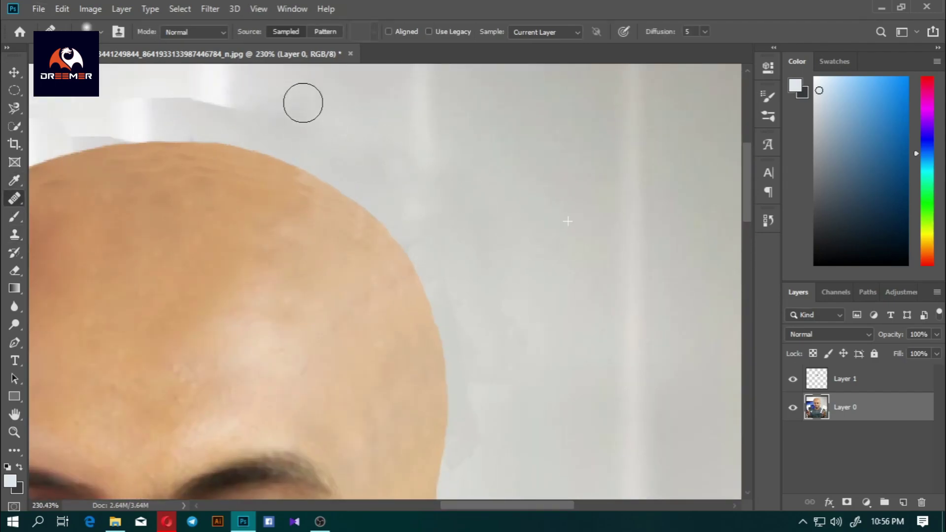
left_click_drag(159, 112, 497, 146)
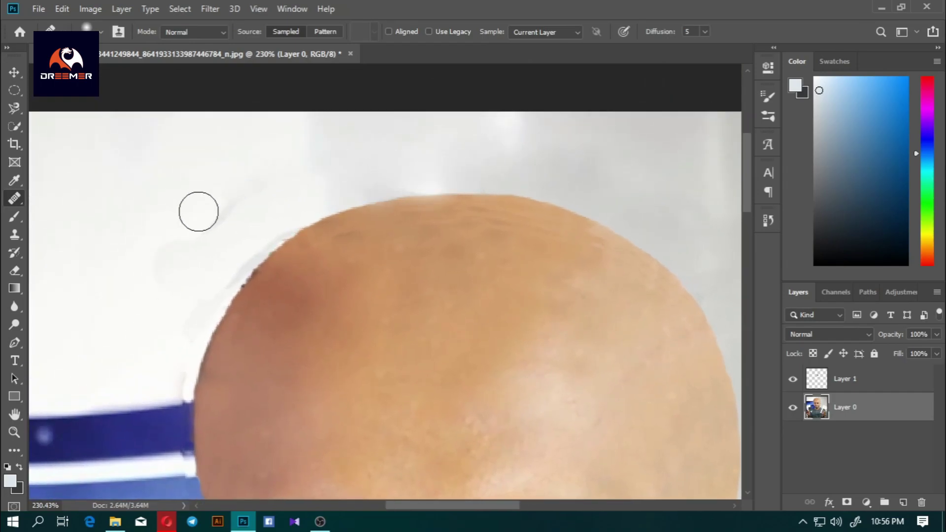
scroll(198, 212, "down", 1)
scroll(327, 226, "down", 3)
scroll(143, 154, "up", 5)
scroll(265, 177, "up", 1)
key("s")
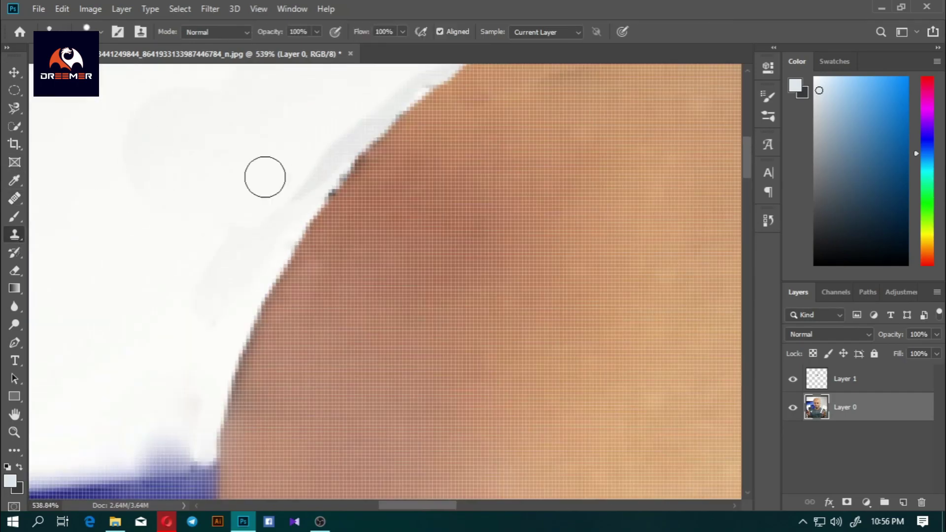
scroll(265, 177, "up", 2)
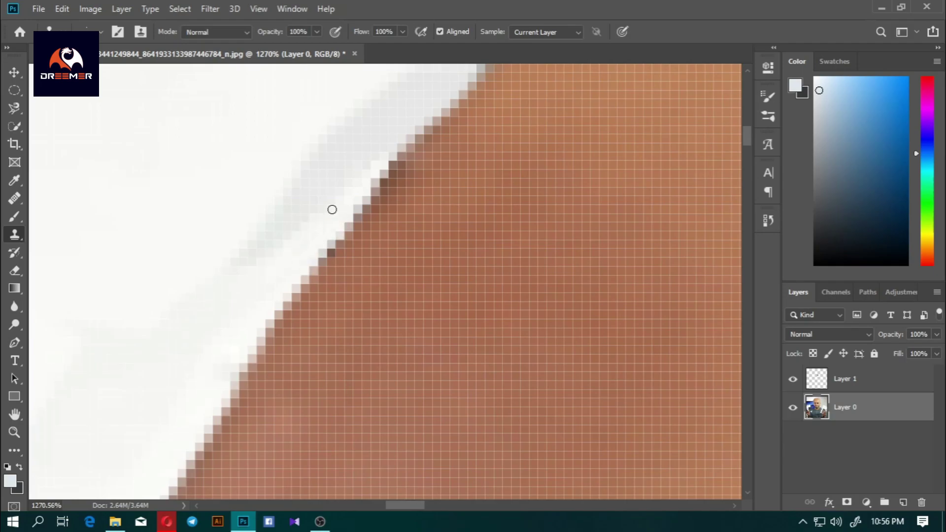
scroll(331, 210, "down", 5)
scroll(296, 213, "down", 5)
left_click(210, 8)
left_click(227, 118)
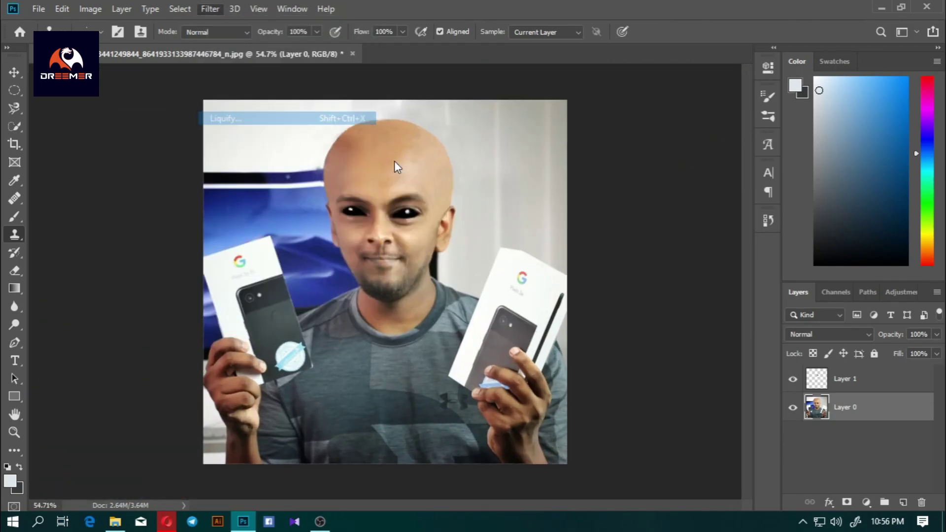
scroll(412, 116, "up", 3)
scroll(325, 148, "up", 3)
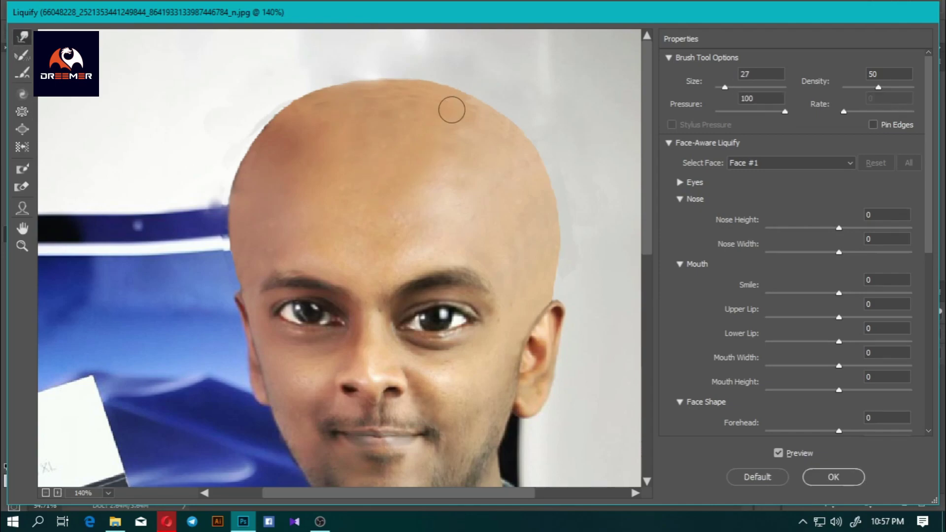
left_click_drag(451, 109, 541, 109)
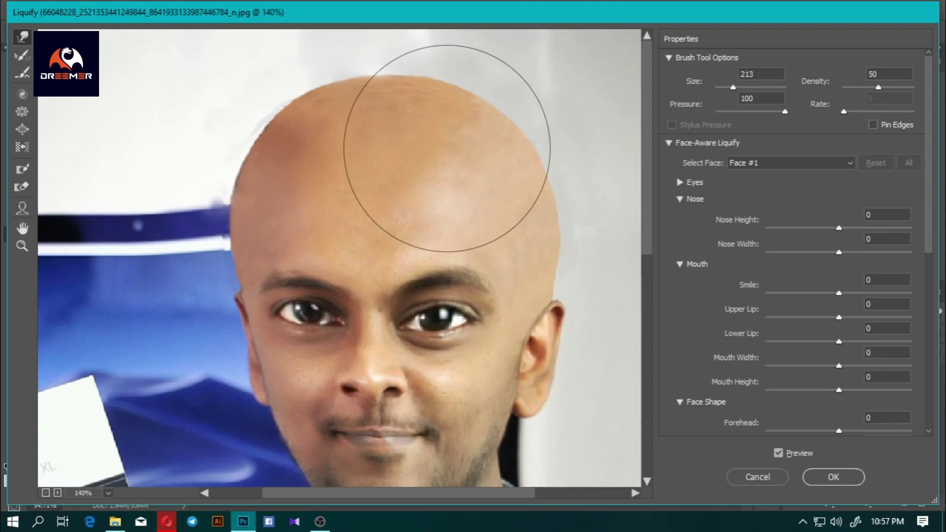
scroll(506, 211, "down", 5)
scroll(264, 43, "up", 1)
scroll(364, 213, "up", 4)
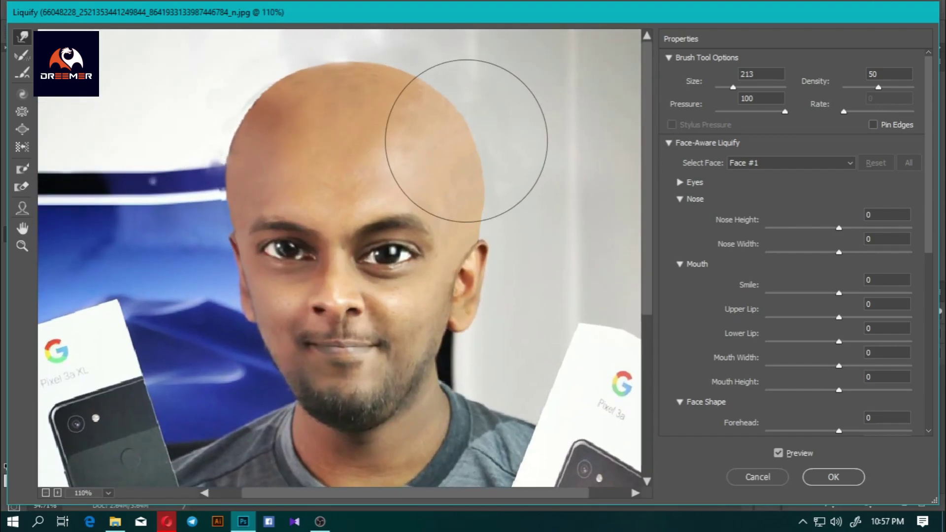
scroll(466, 141, "down", 3)
key("Return")
Clone blue over the white halo above the stripe and restore white below it
scroll(484, 154, "up", 7)
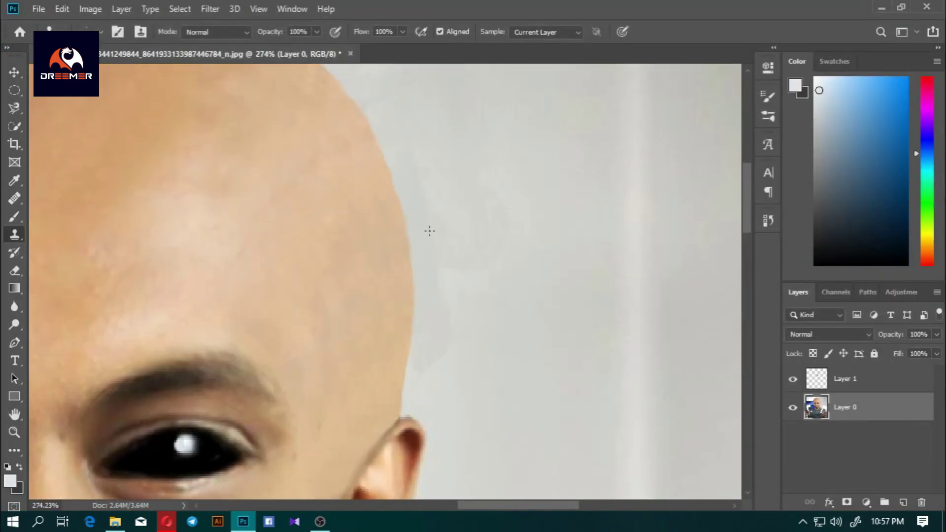
scroll(458, 215, "down", 1)
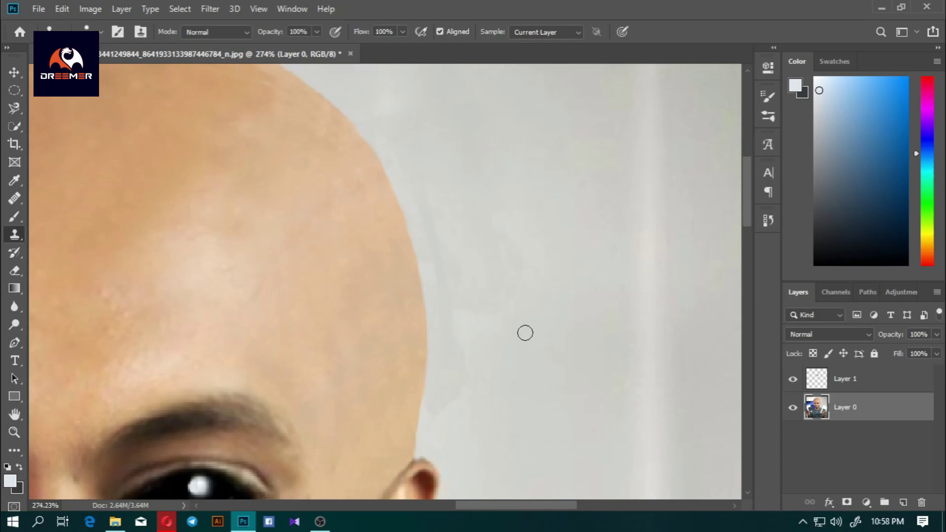
scroll(380, 149, "up", 2)
scroll(466, 289, "down", 4)
scroll(451, 244, "up", 5)
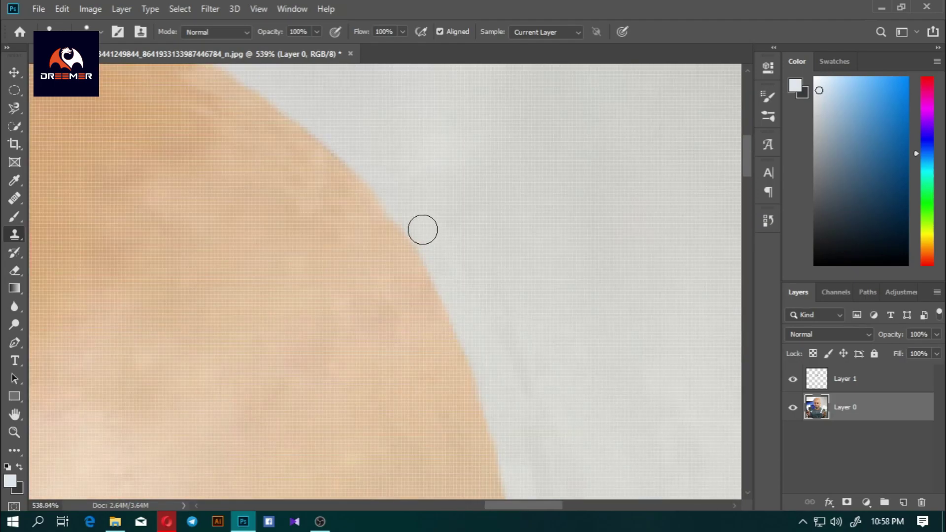
scroll(416, 215, "down", 5)
scroll(203, 289, "up", 3)
scroll(202, 289, "up", 3)
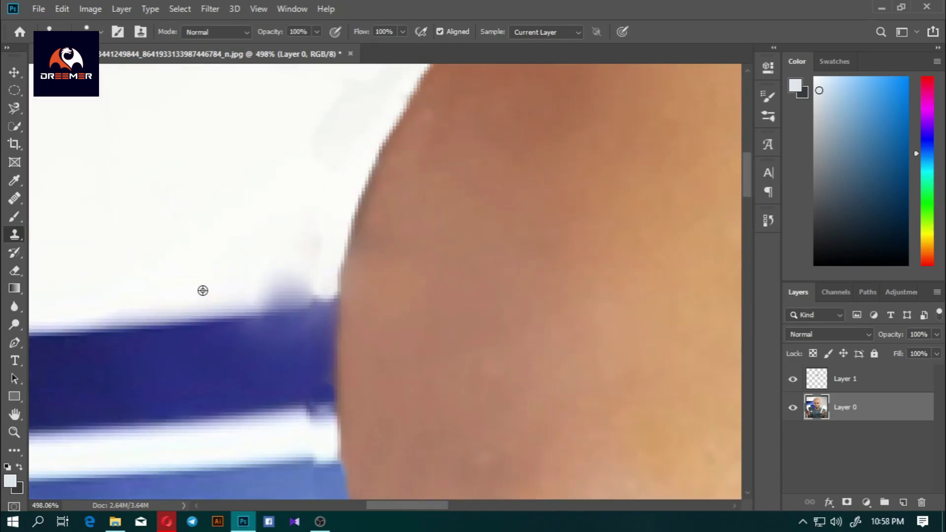
left_click_drag(194, 350, 306, 349)
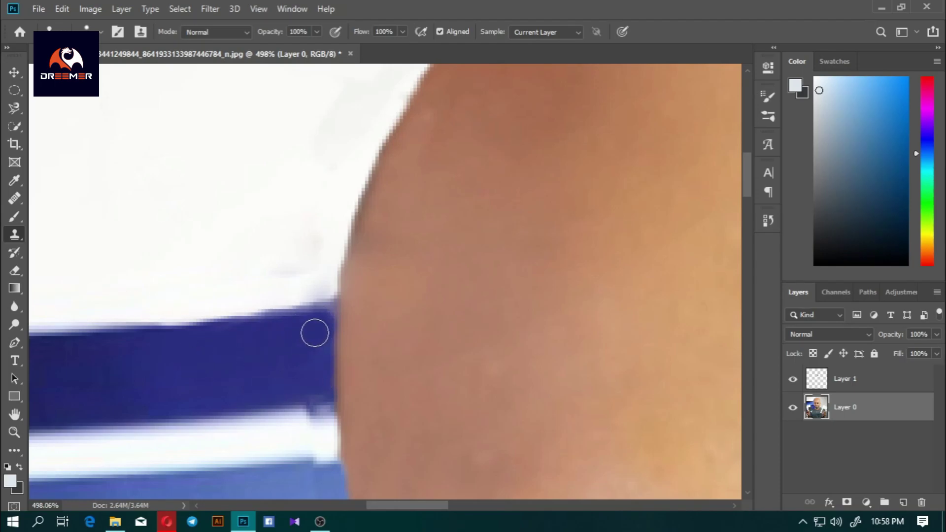
scroll(309, 345, "up", 5)
mouse_move(352, 390)
left_mouse_down()
mouse_move(388, 407)
mouse_move(279, 413)
left_mouse_up()
Paint skin tone over the dark fringe on the head outline
scroll(279, 414, "down", 2)
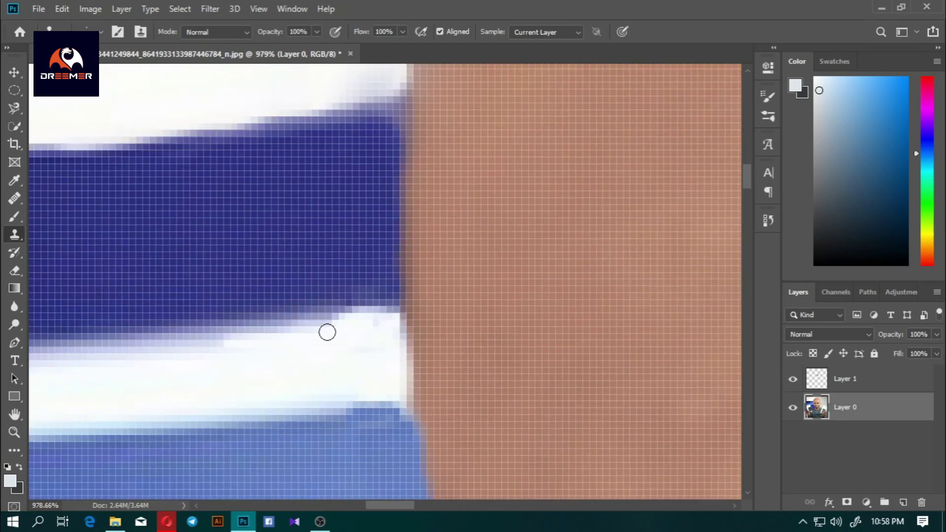
scroll(327, 332, "down", 4)
scroll(317, 323, "down", 3)
scroll(376, 131, "up", 5)
scroll(362, 139, "up", 3)
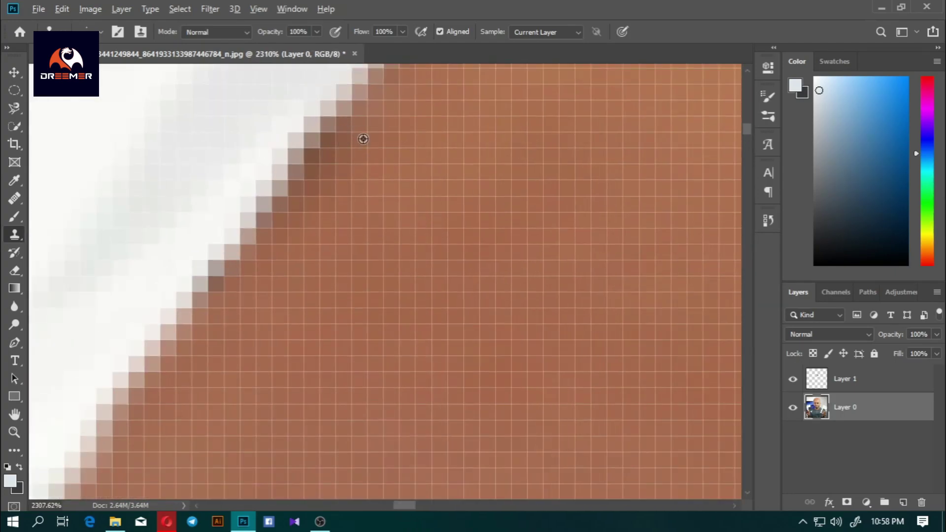
mouse_move(363, 139)
left_mouse_down()
mouse_move(317, 169)
mouse_move(261, 277)
left_mouse_up()
scroll(378, 127, "down", 10)
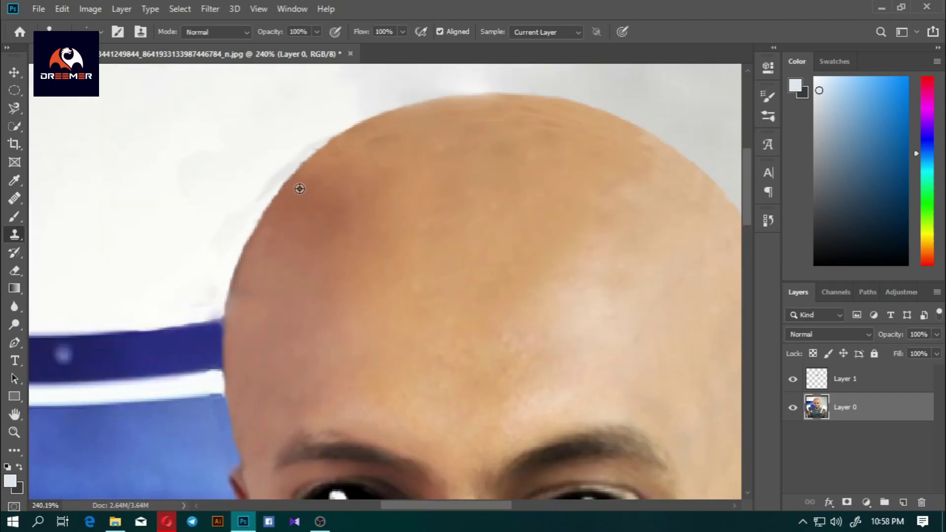
Select the Blur tool and zoom and pan across the head outline and mouth
left_click(14, 306)
scroll(303, 164, "up", 1)
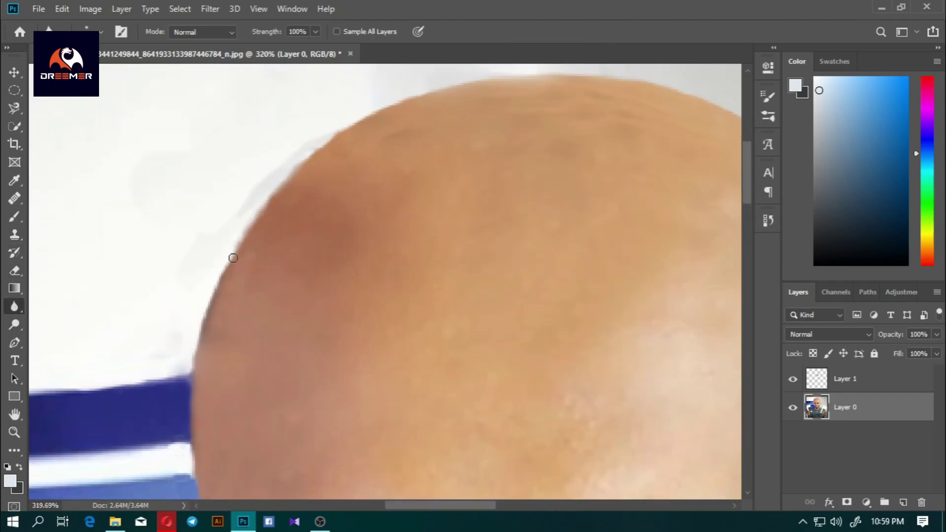
scroll(199, 353, "down", 3)
scroll(259, 120, "up", 4)
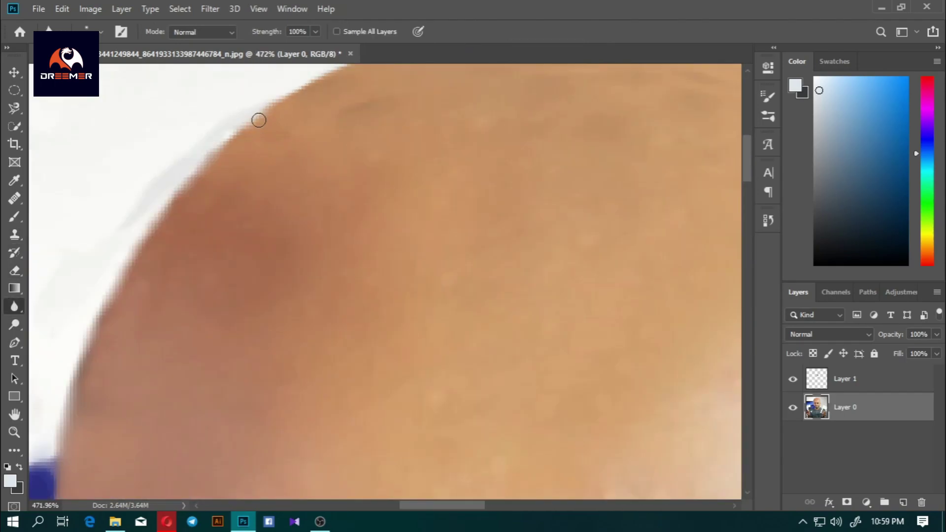
left_click_drag(308, 84, 254, 196)
mouse_move(618, 188)
left_mouse_down()
mouse_move(472, 207)
mouse_move(473, 249)
mouse_move(418, 220)
mouse_move(408, 186)
left_mouse_up()
scroll(408, 186, "down", 2)
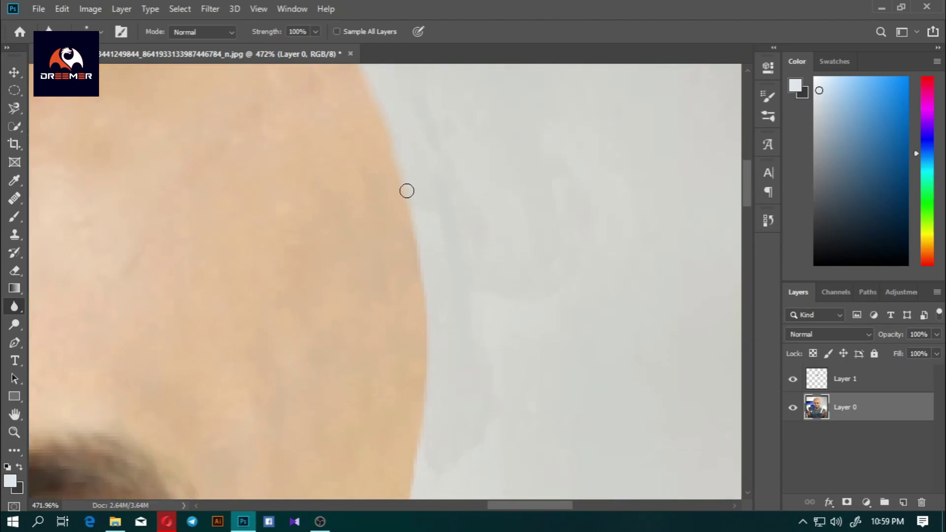
scroll(400, 196, "down", 2)
scroll(411, 317, "down", 10)
scroll(424, 271, "up", 5)
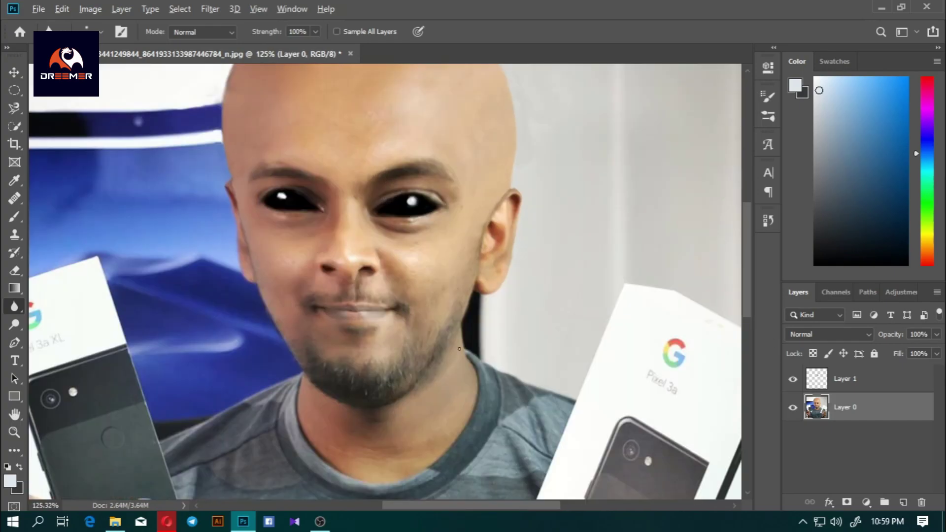
scroll(429, 246, "down", 3)
scroll(435, 221, "up", 2)
scroll(434, 222, "down", 2)
scroll(345, 236, "up", 5)
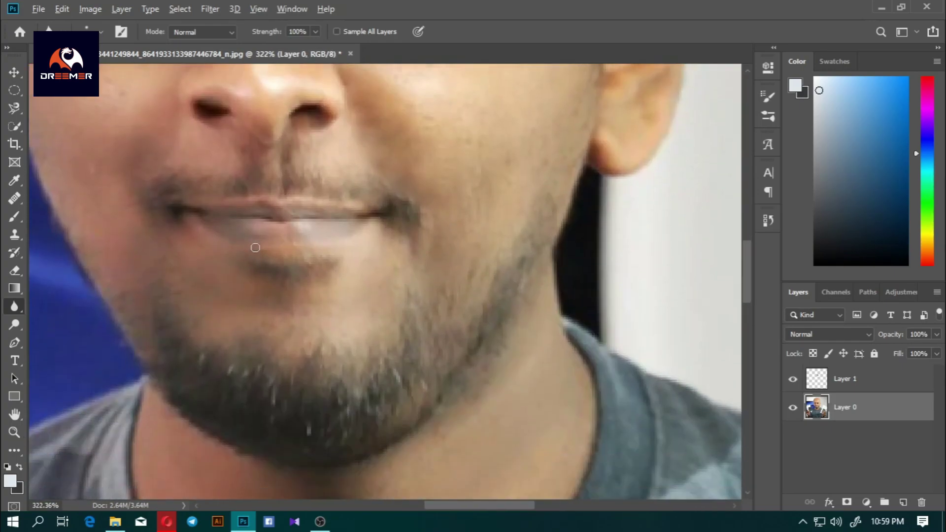
scroll(323, 226, "down", 1)
scroll(392, 325, "down", 5)
scroll(345, 221, "up", 4)
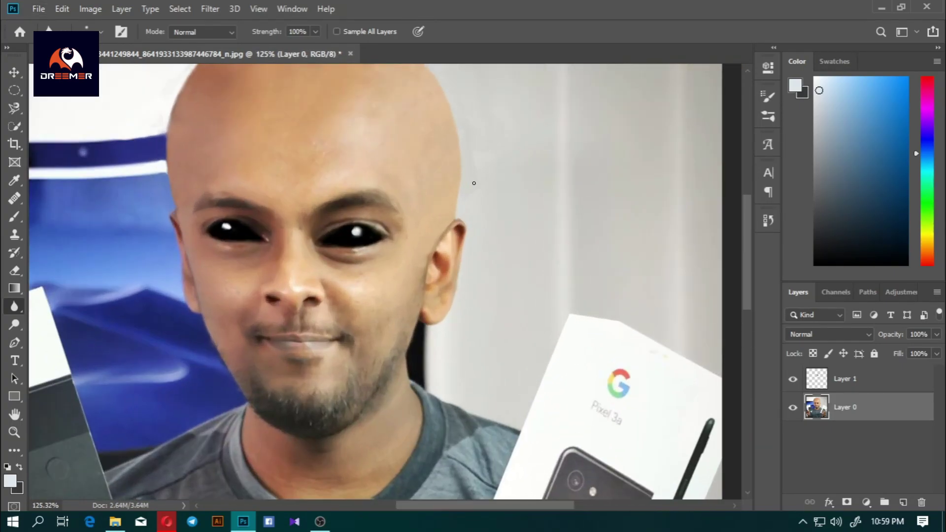
scroll(320, 197, "up", 2)
Switch to the Clone Stamp and zoom in around the eye area
scroll(306, 174, "up", 5)
scroll(305, 175, "down", 3)
key("s")
scroll(265, 177, "up", 2)
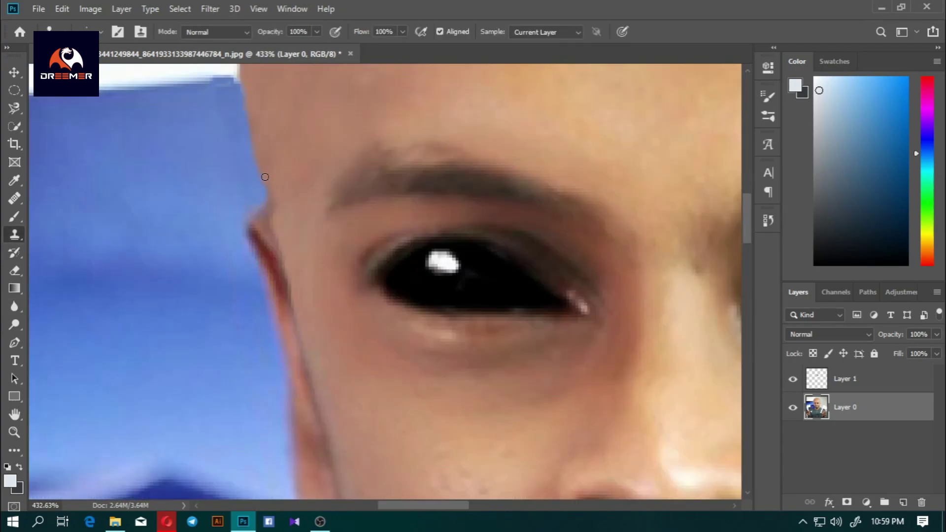
scroll(264, 190, "up", 2)
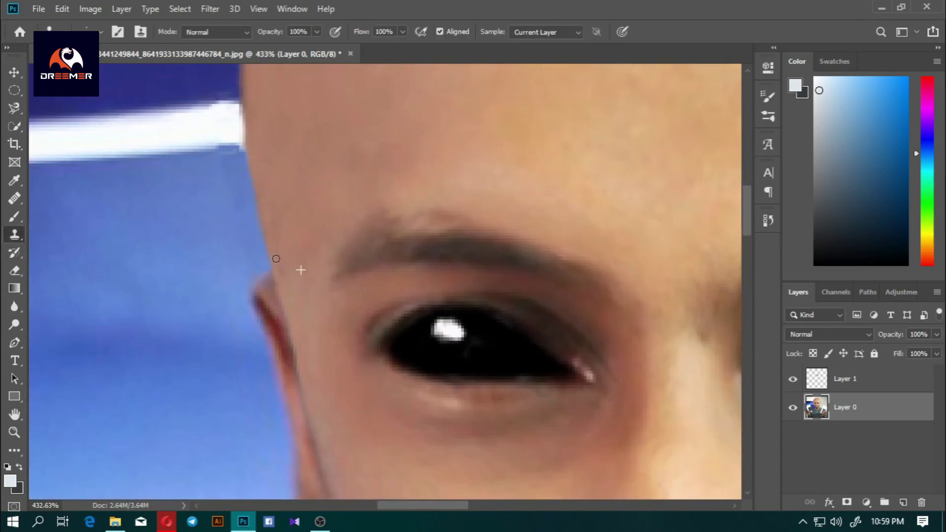
scroll(276, 258, "down", 3)
scroll(288, 197, "up", 3)
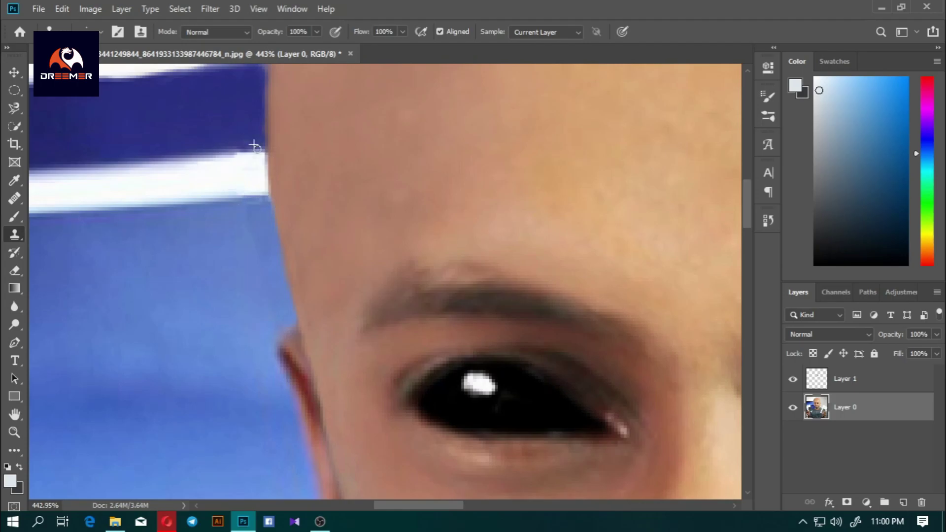
scroll(219, 158, "down", 5)
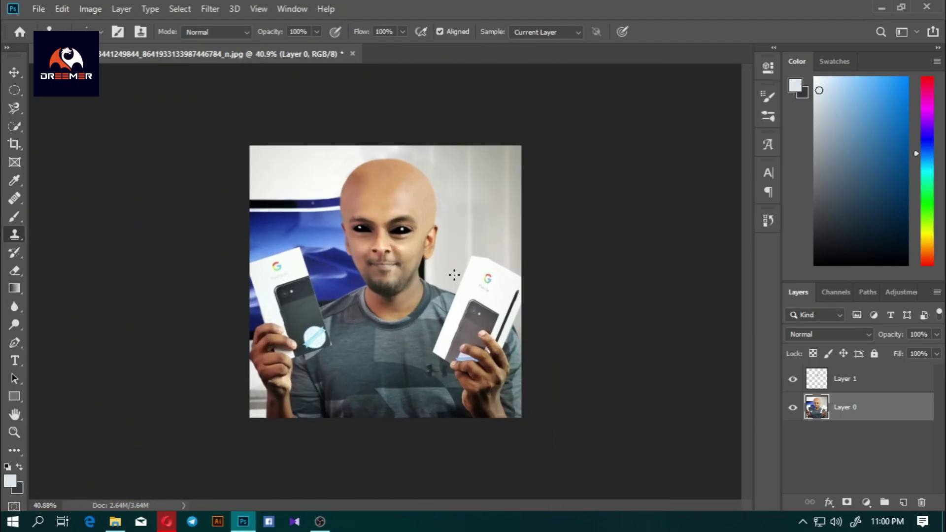
scroll(385, 281, "up", 1)
scroll(385, 281, "up", 1)
scroll(362, 227, "up", 10)
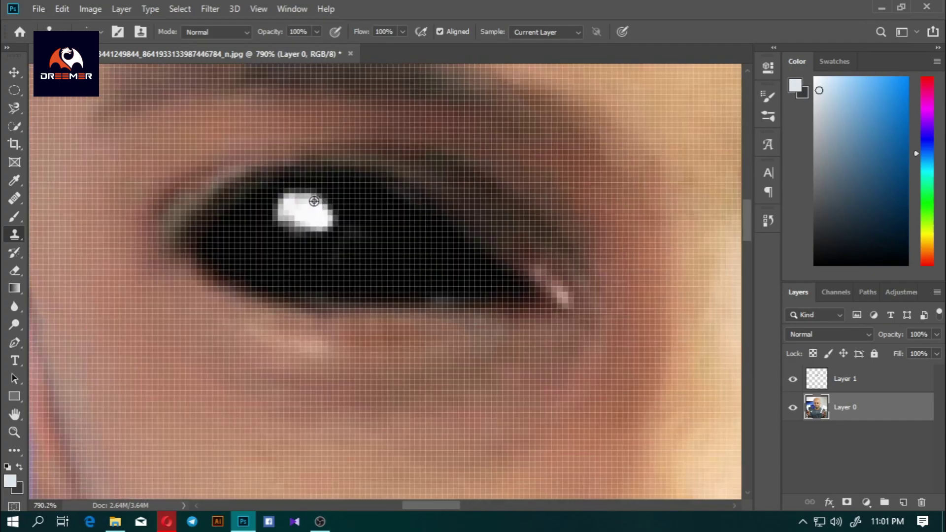
Take the Blur tool on Layer 1, the black-eye layer, then open Filter > Liquify
left_click(15, 307)
scroll(339, 233, "up", 1)
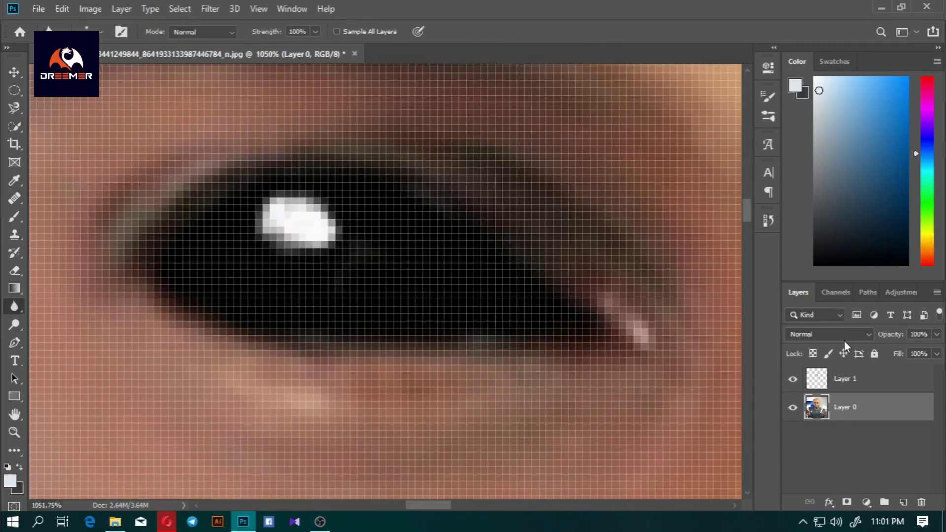
left_click(844, 379)
scroll(309, 220, "down", 5)
scroll(227, 269, "up", 5)
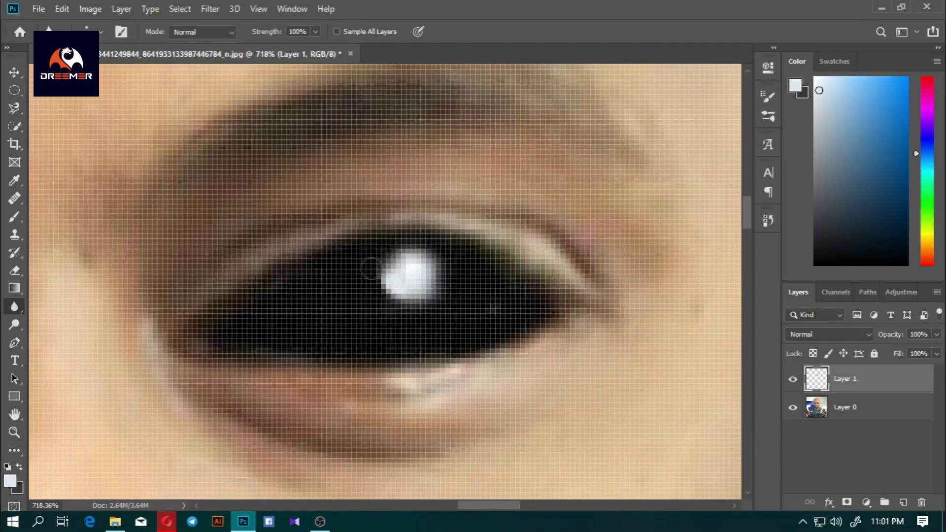
scroll(362, 284, "down", 3)
scroll(362, 283, "down", 2)
scroll(187, 275, "up", 4)
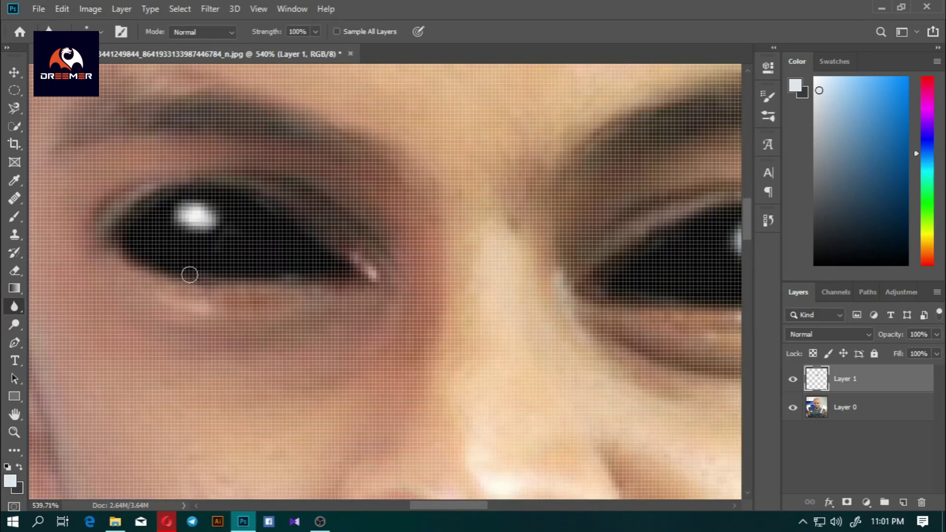
scroll(340, 253, "down", 1)
scroll(341, 254, "down", 3)
scroll(421, 271, "up", 1)
scroll(421, 271, "up", 1)
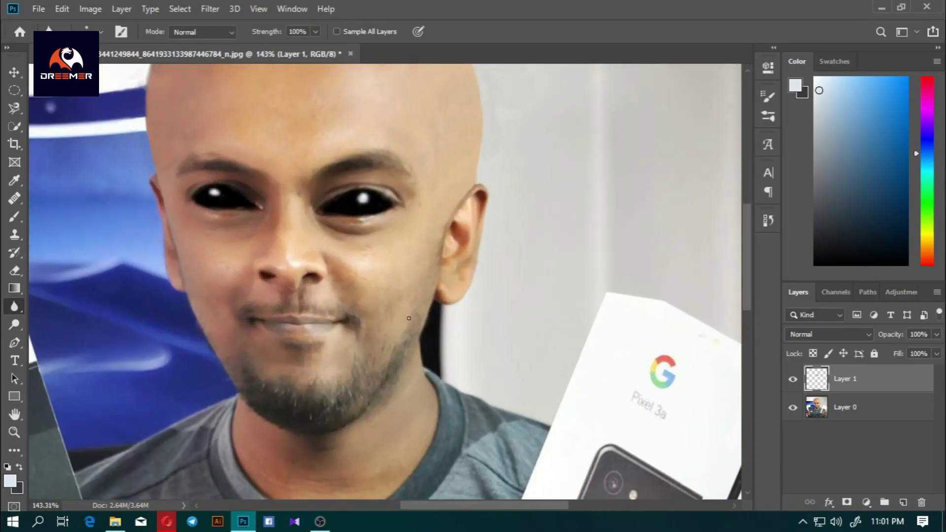
scroll(421, 270, "up", 1)
left_click(209, 9)
left_click(221, 131)
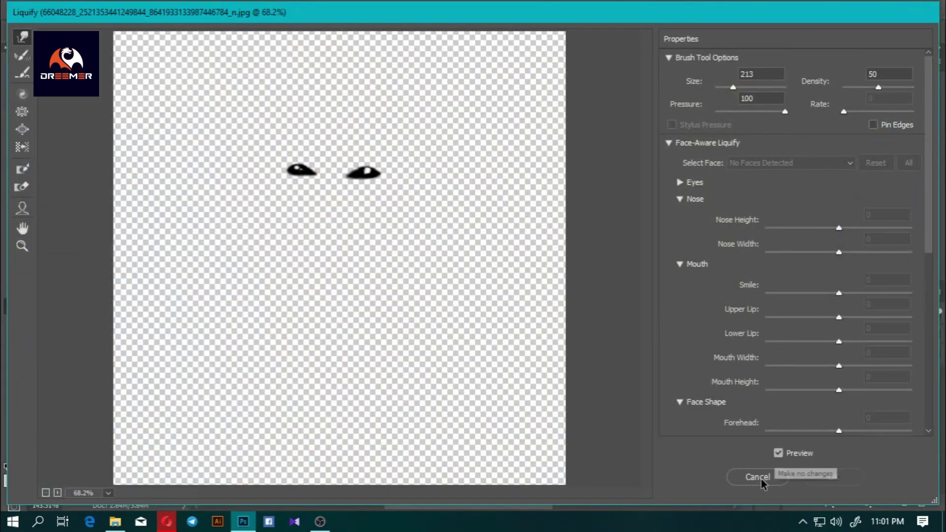
With Layer 1 hidden, run Liquify again on Layer 0 and apply it without reshaping the face
left_click(756, 478)
key("alt+bracketleft")
left_click(210, 9)
left_click(231, 118)
scroll(207, 231, "up", 4)
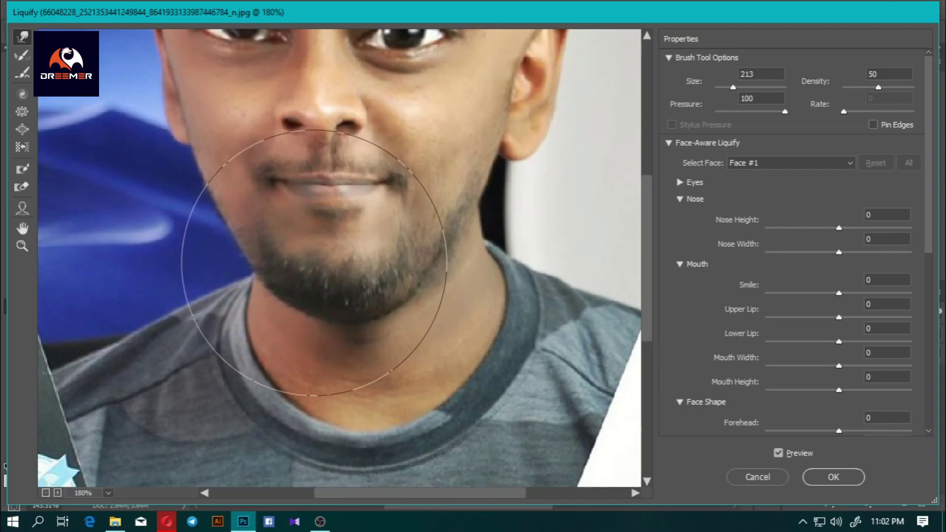
scroll(261, 101, "down", 5)
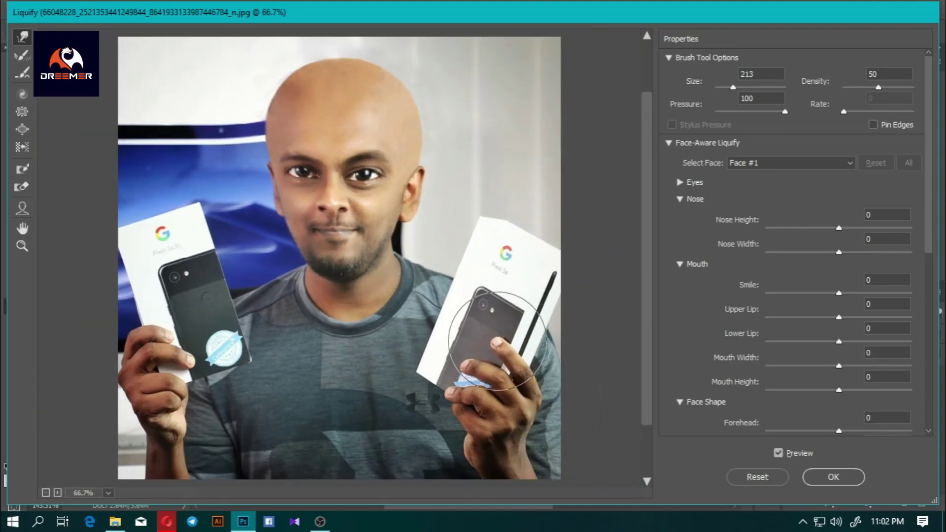
scroll(285, 254, "up", 2)
scroll(362, 281, "up", 1)
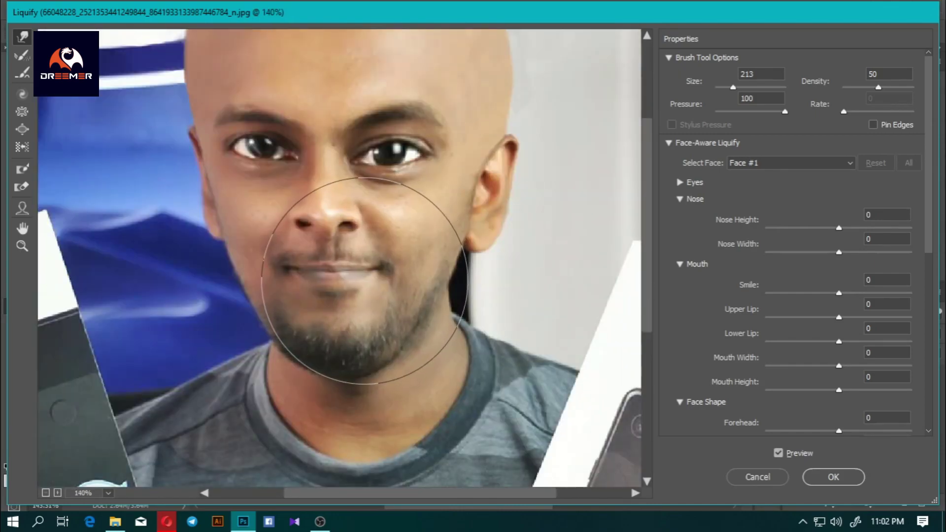
scroll(364, 281, "down", 2)
scroll(400, 275, "down", 1)
left_click(819, 479)
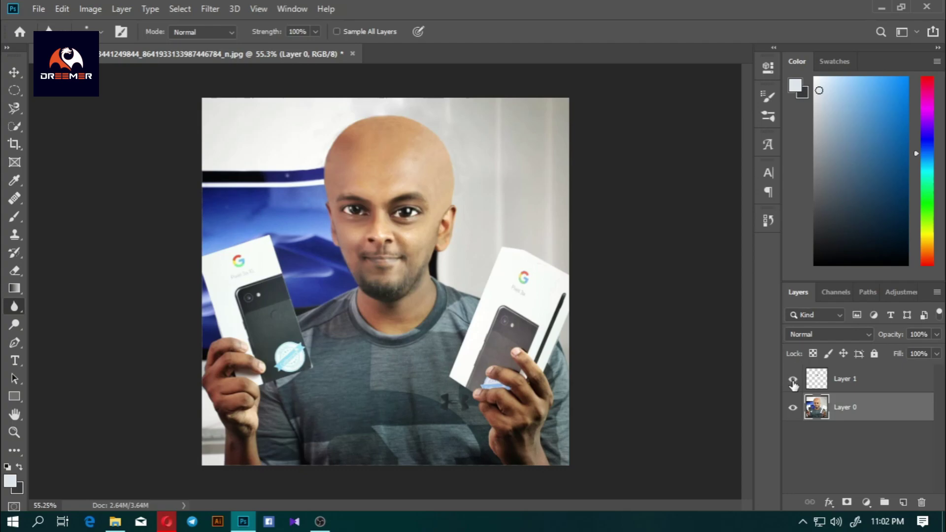
Show the black-eye layer and trace a magnetic lasso outline around the figure and phone boxes
left_click(792, 379)
scroll(379, 165, "up", 2)
scroll(379, 165, "down", 3)
scroll(379, 165, "up", 1)
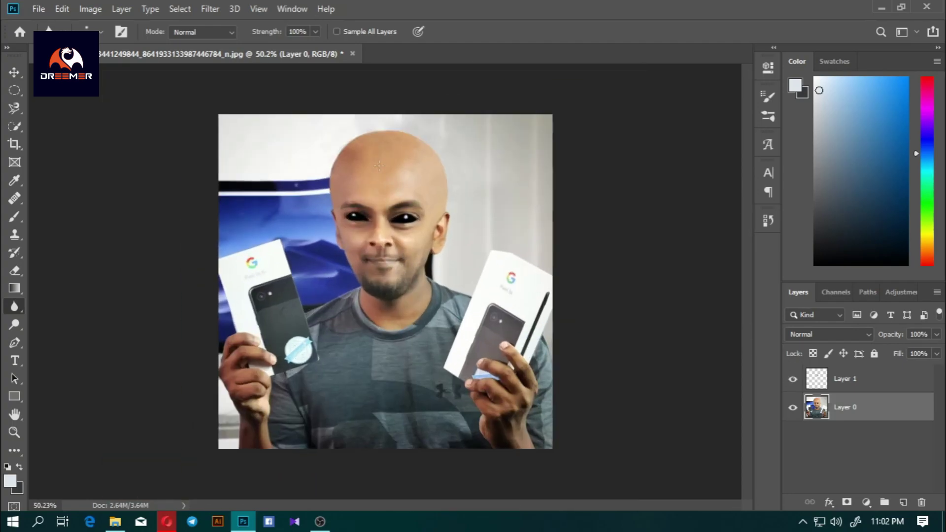
scroll(379, 165, "down", 1)
scroll(446, 302, "up", 2)
left_click(320, 521)
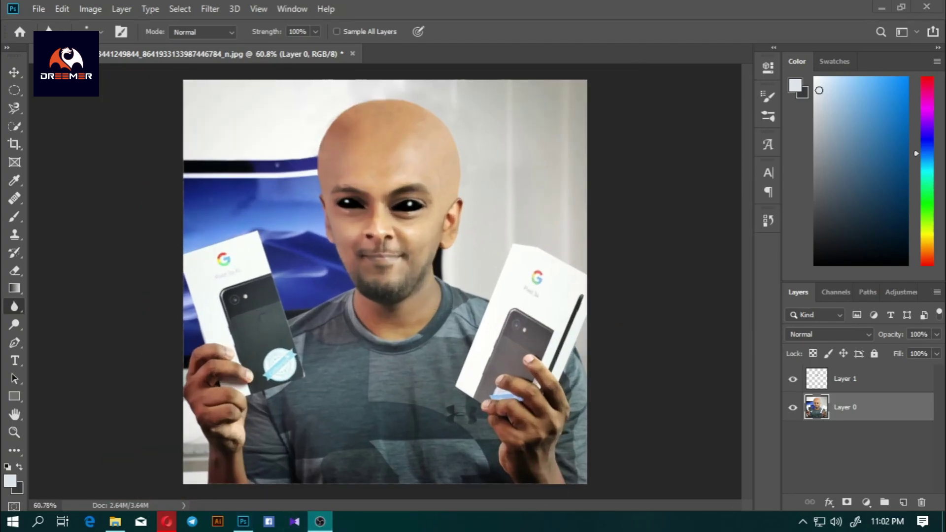
key("l")
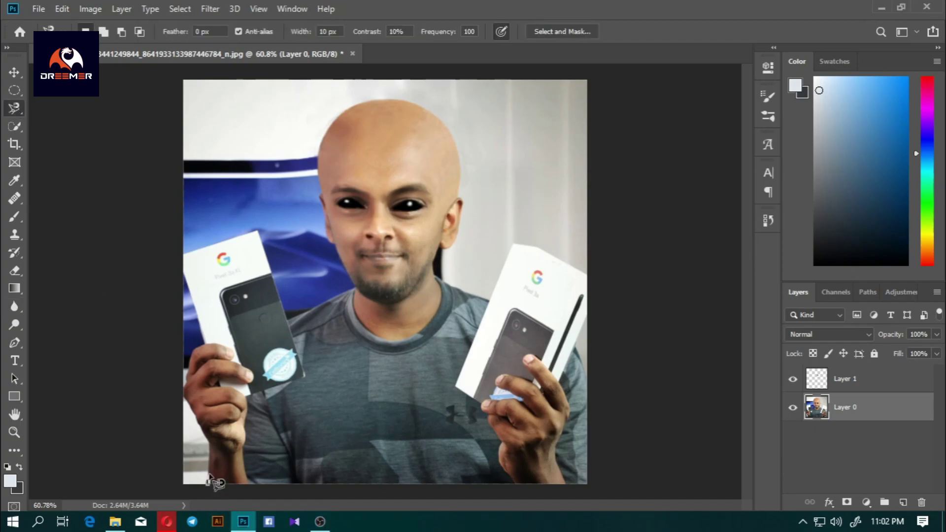
left_click(208, 482)
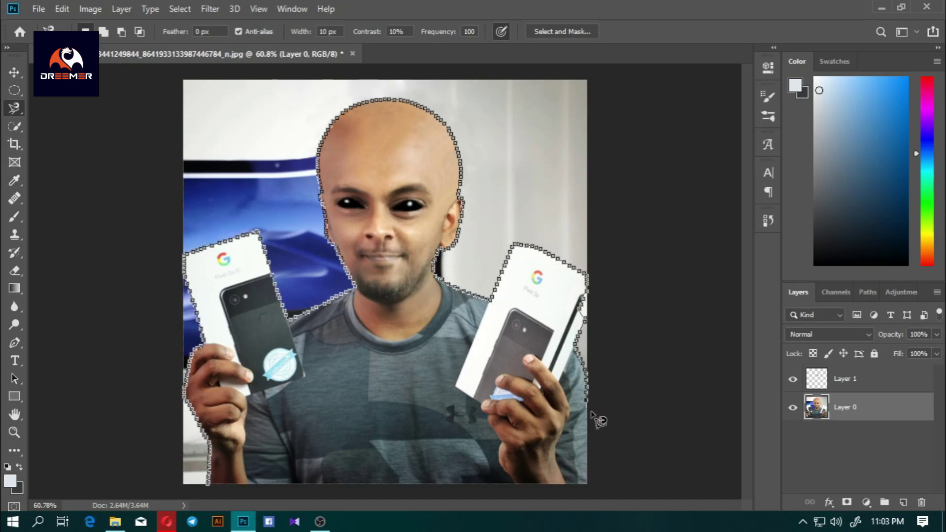
left_click(212, 495)
Refine the figure selection with the Quick Selection brush, fitting the whole image in view
key("w")
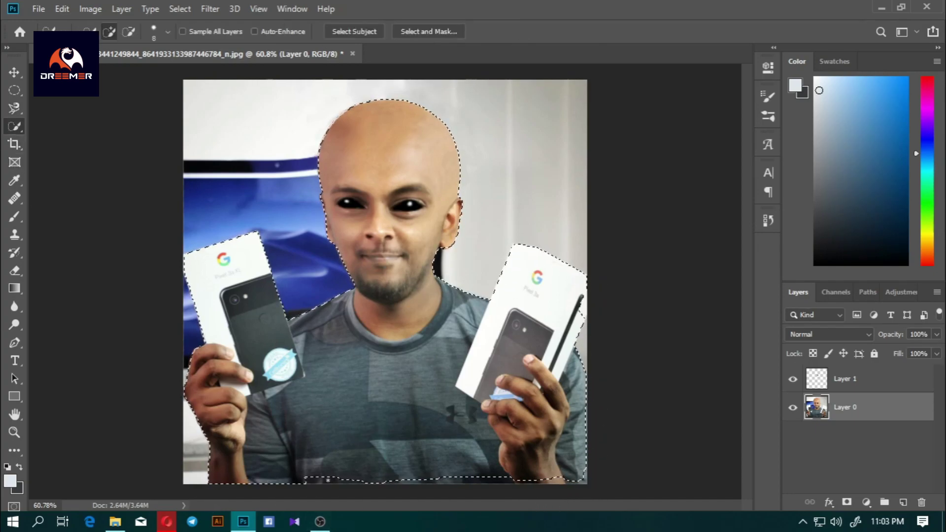
scroll(601, 302, "up", 4)
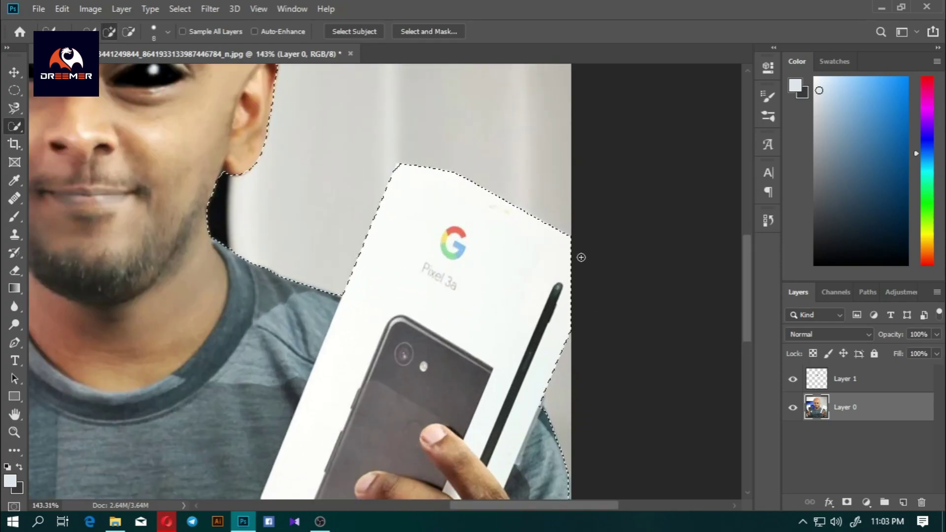
scroll(377, 284, "up", 1)
scroll(394, 280, "up", 1)
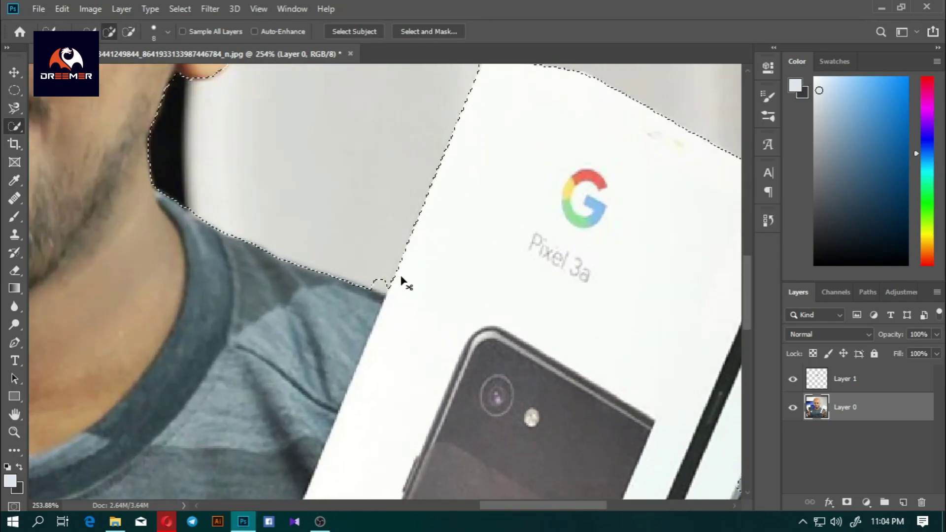
scroll(392, 289, "down", 3)
scroll(225, 226, "up", 5)
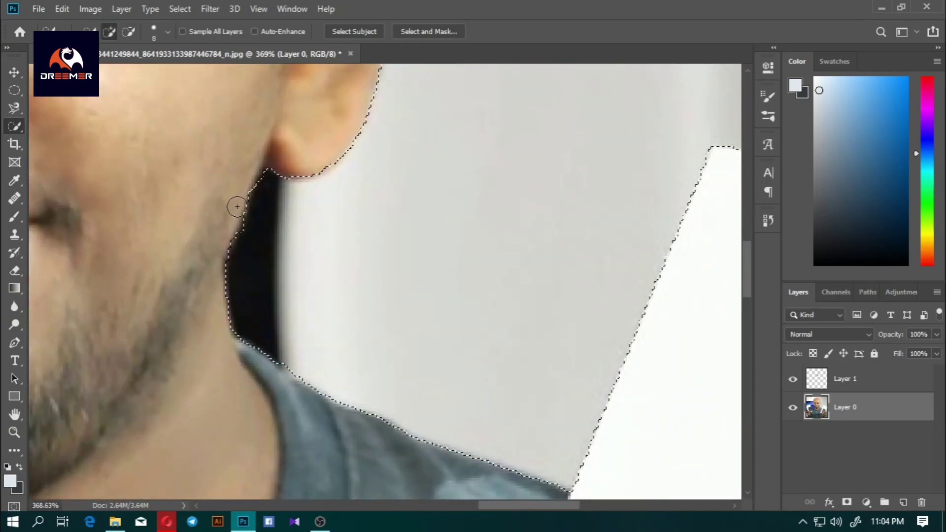
scroll(286, 285, "down", 3)
key("ctrl+0")
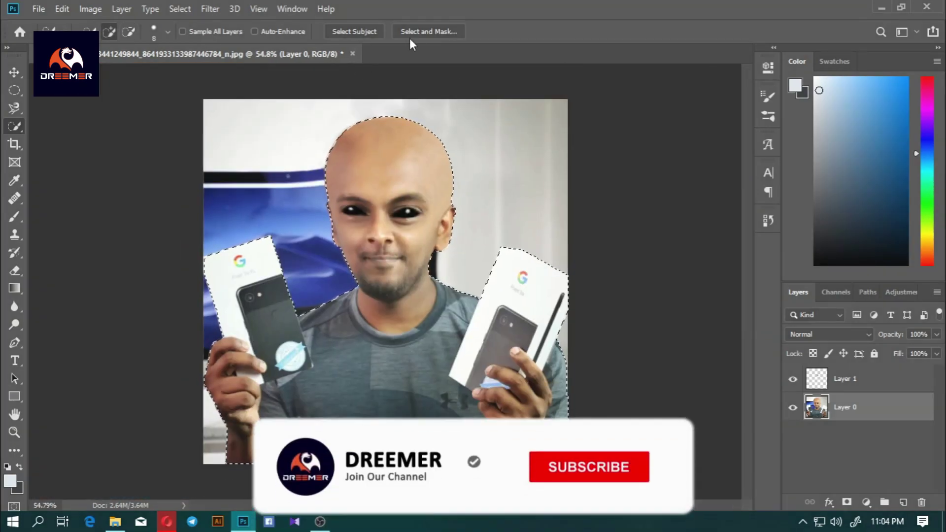
In Select and Mask, set Radius 1 px and Shift Edge -47%, outputting to a new masked layer
left_click(428, 31)
left_click_drag(755, 270, 760, 271)
scroll(788, 320, "down", 3)
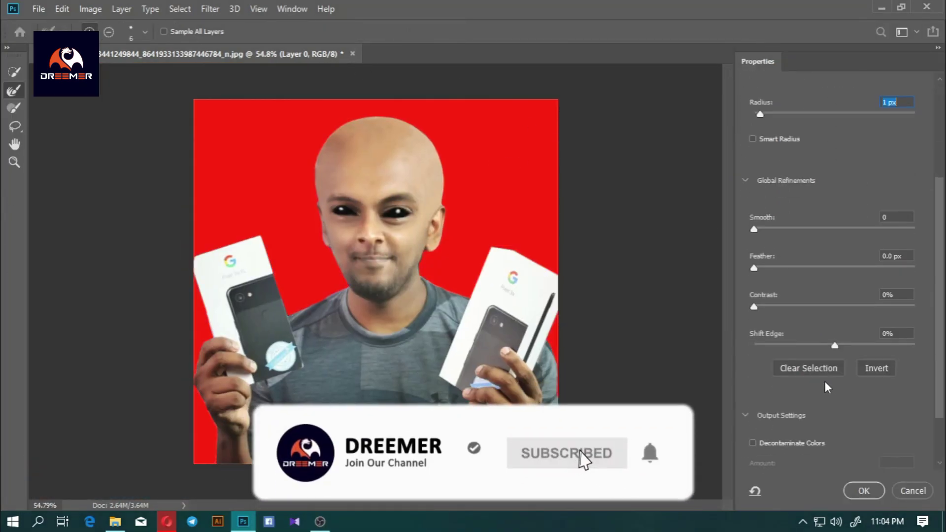
mouse_move(834, 344)
left_mouse_down()
mouse_move(785, 345)
mouse_move(801, 339)
left_mouse_up()
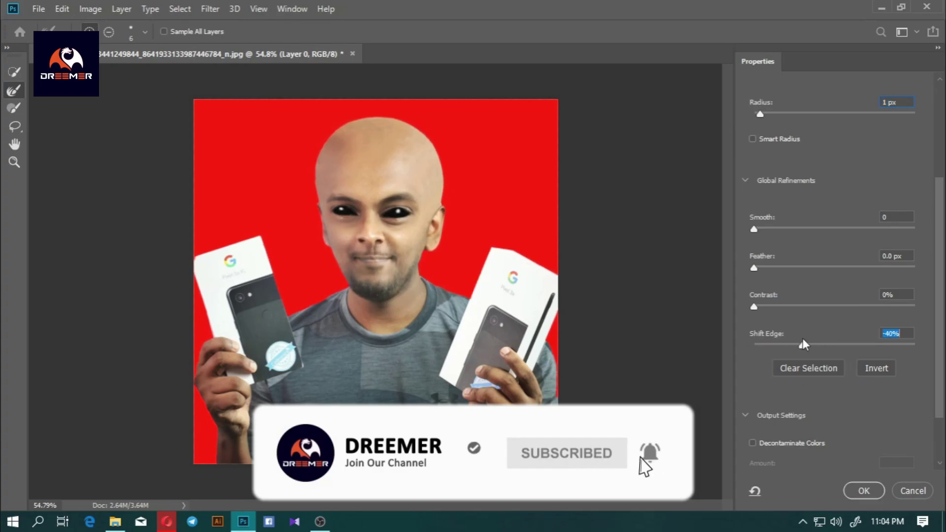
left_click(869, 496)
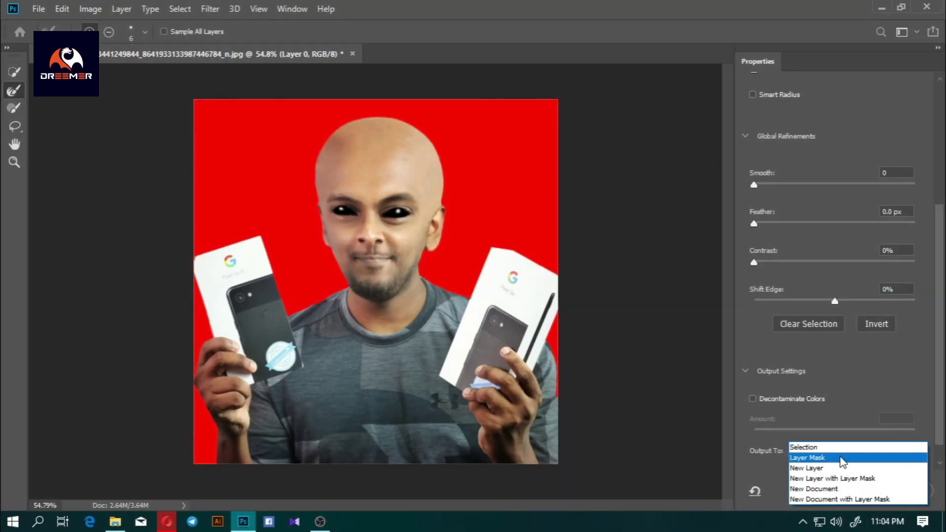
Show the original Layer 0 and duplicate it as a background copy
left_click(859, 492)
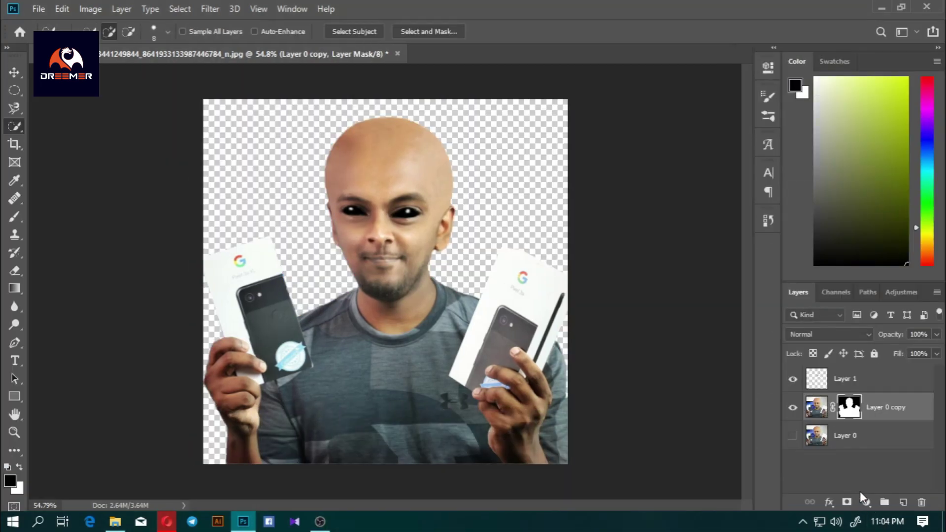
left_click(793, 435)
left_click(844, 435)
key("ctrl+j")
left_click(14, 324)
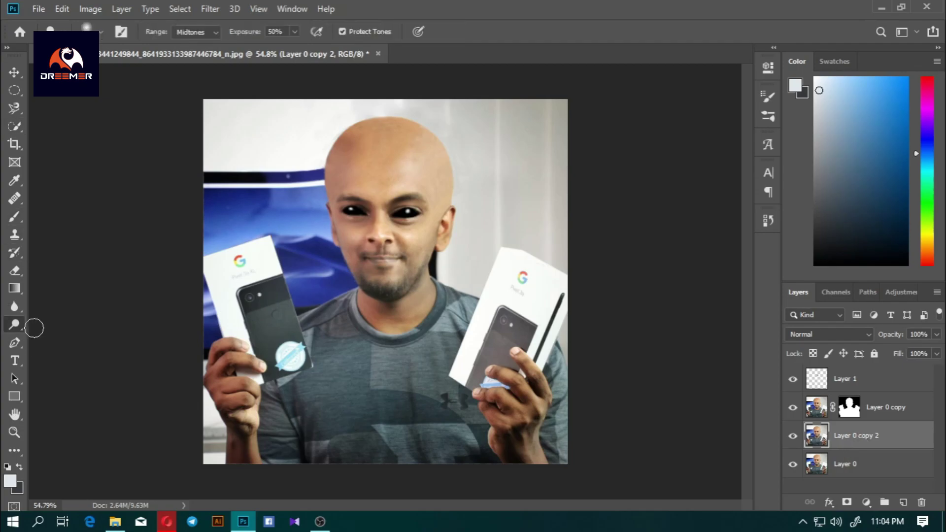
left_click(15, 306)
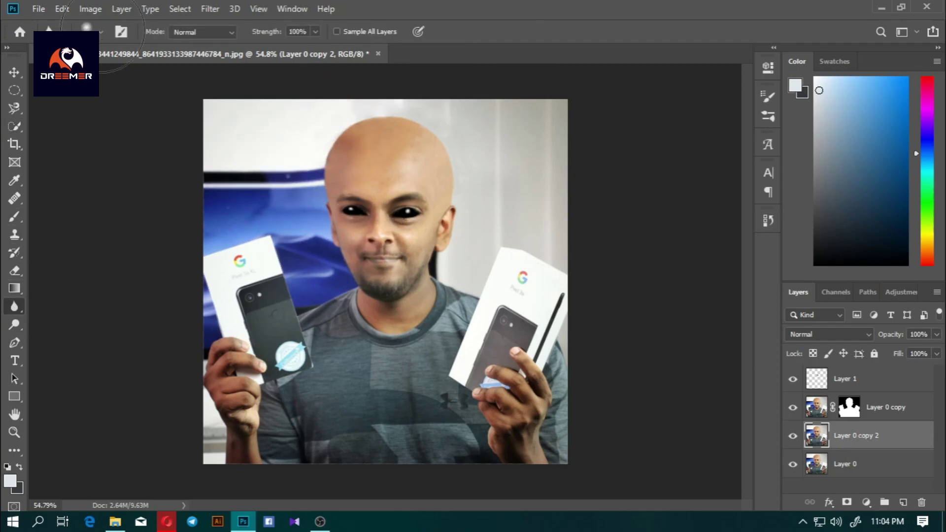
Apply a 6.0 px Gaussian Blur to the copy and add a Drop Shadow to the cutout layer
left_click(188, 15)
left_click(414, 211)
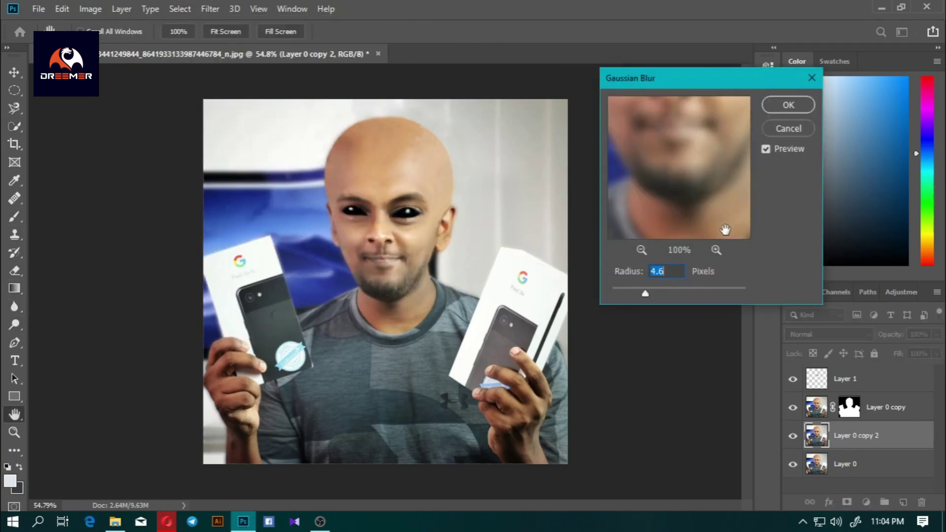
left_click_drag(659, 292, 652, 294)
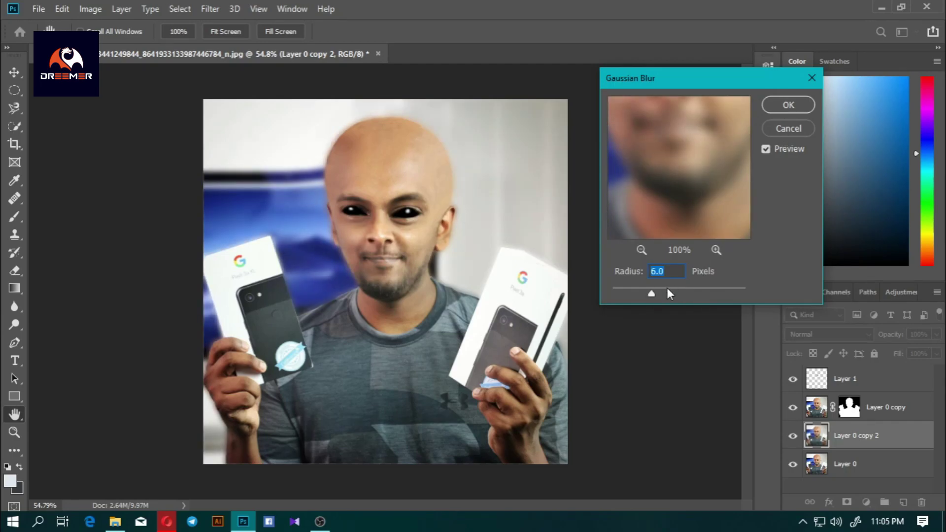
left_click(784, 107)
right_click(882, 407)
left_click(837, 327)
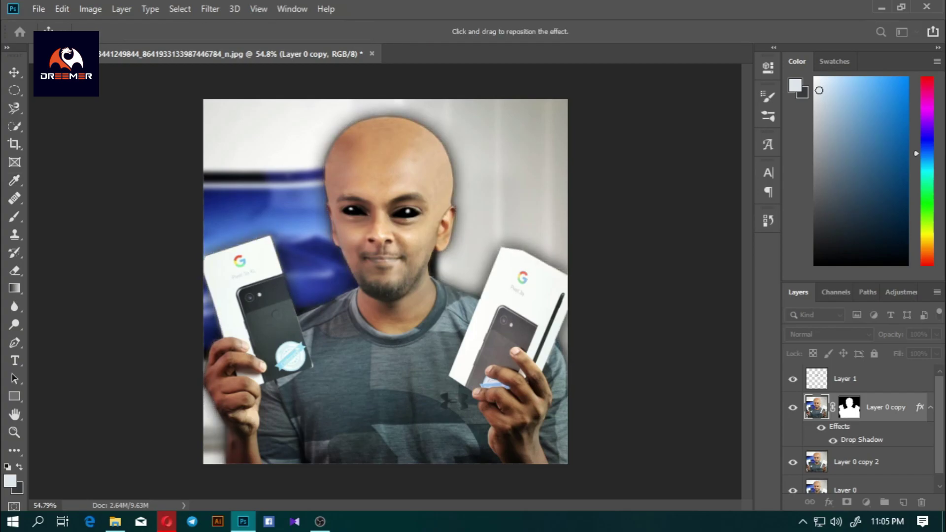
Confirm the drop shadow's position on the cutout layer
scroll(528, 349, "down", 1)
key("Return")
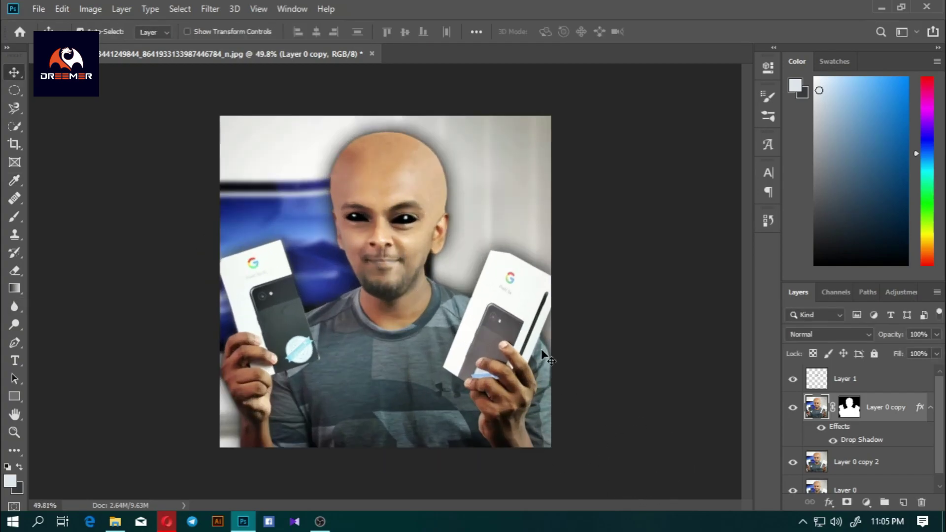
scroll(541, 353, "up", 1)
scroll(862, 433, "down", 1)
Add a Hue/Saturation layer to the blurred copy: Hue -15, Saturation -90, Lightness about -52
left_click(857, 451)
left_click(866, 502)
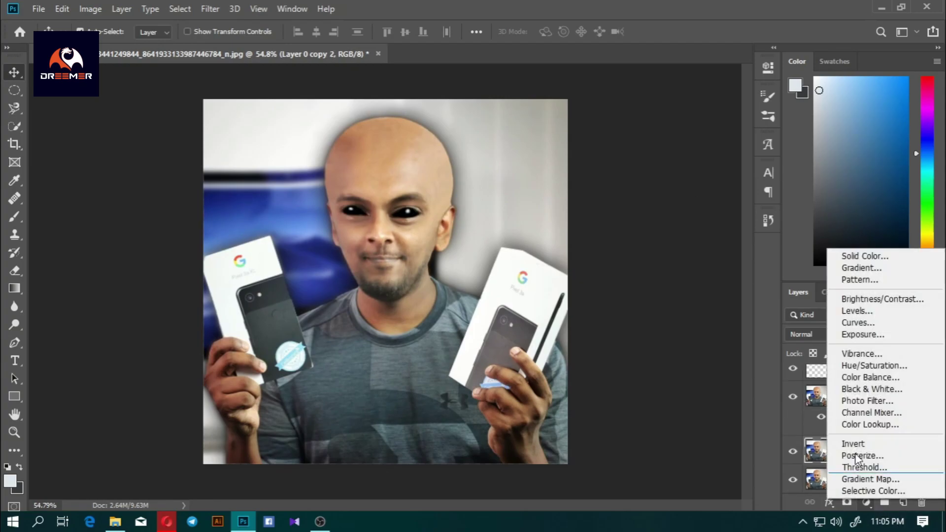
left_click(857, 365)
left_click_drag(660, 186, 574, 193)
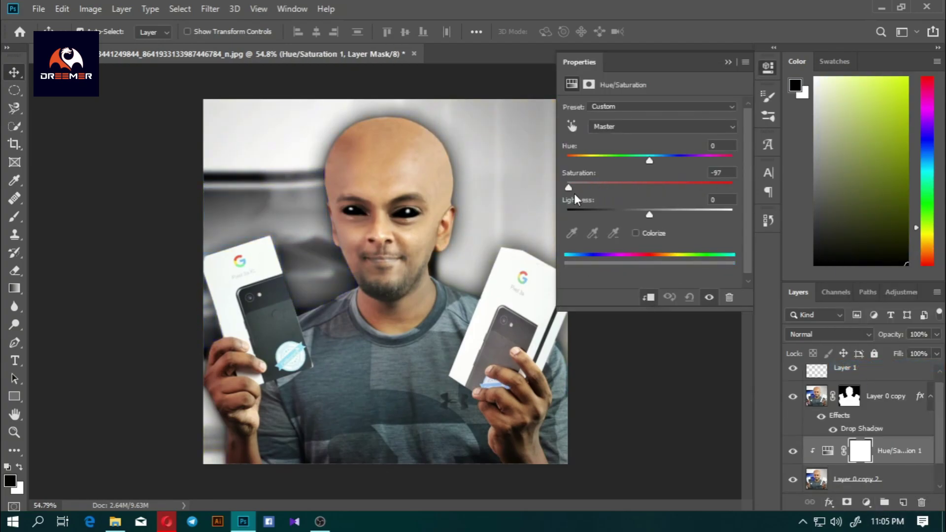
mouse_move(655, 207)
left_mouse_down()
mouse_move(598, 214)
mouse_move(607, 215)
left_mouse_up()
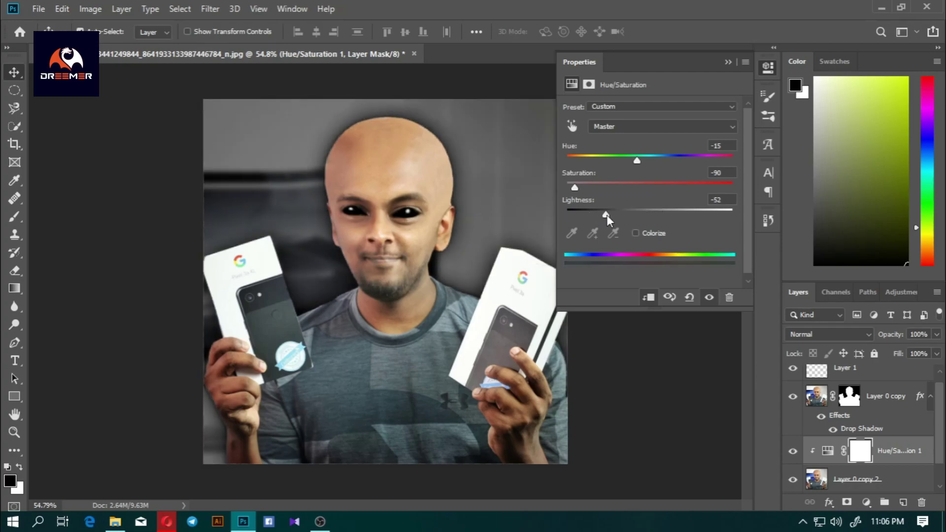
key("ctrl+alt+a")
Target the Layer 0 copy mask with the Brush tool and default black/white colours
left_click(768, 67)
scroll(295, 155, "up", 4)
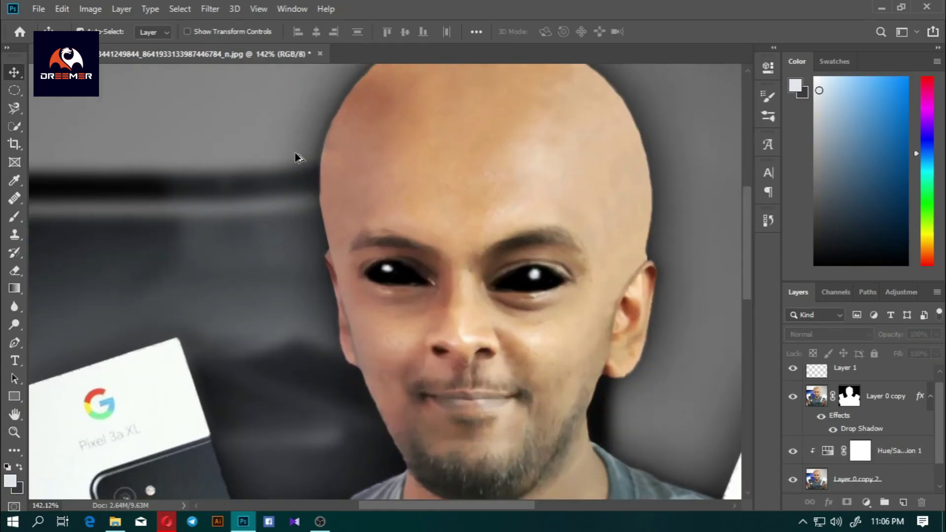
scroll(296, 154, "up", 4)
key("s")
key("b")
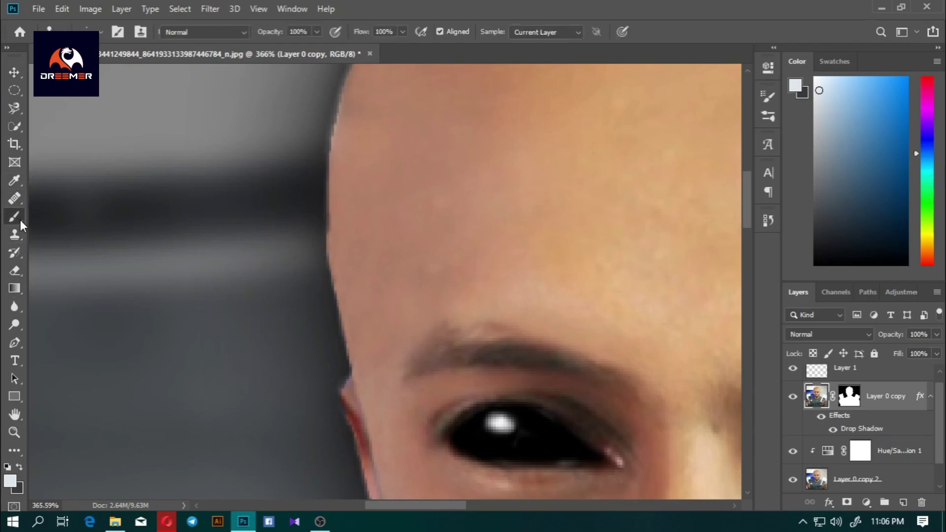
key("ctrl+\\")
key("d")
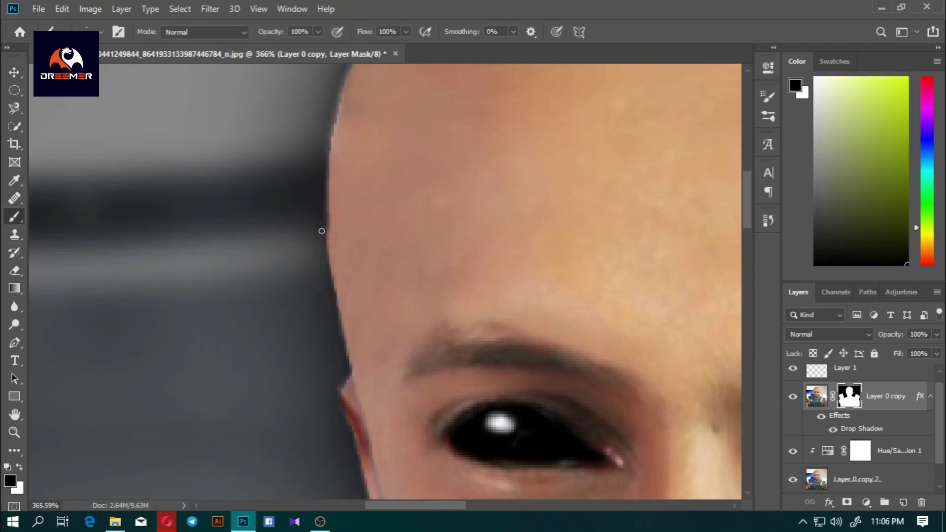
Zoom around the bald head and ears to work on the mask's edge
scroll(332, 277, "down", 5)
scroll(281, 248, "up", 5)
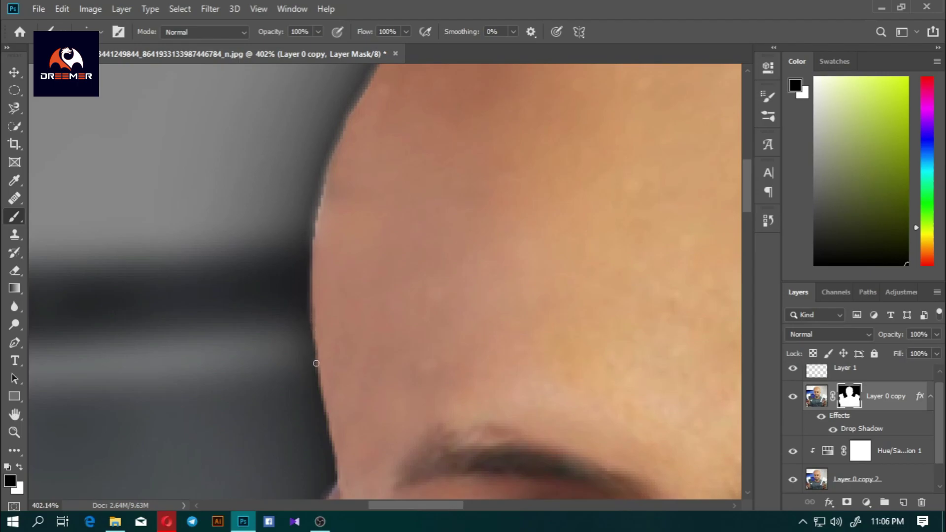
scroll(307, 324, "down", 3)
scroll(281, 226, "down", 2)
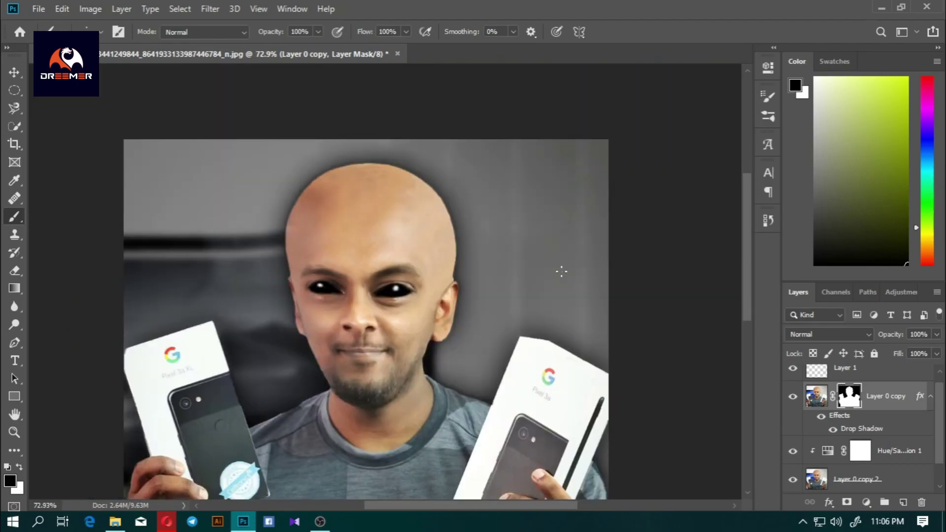
scroll(561, 270, "up", 5)
scroll(446, 288, "down", 2)
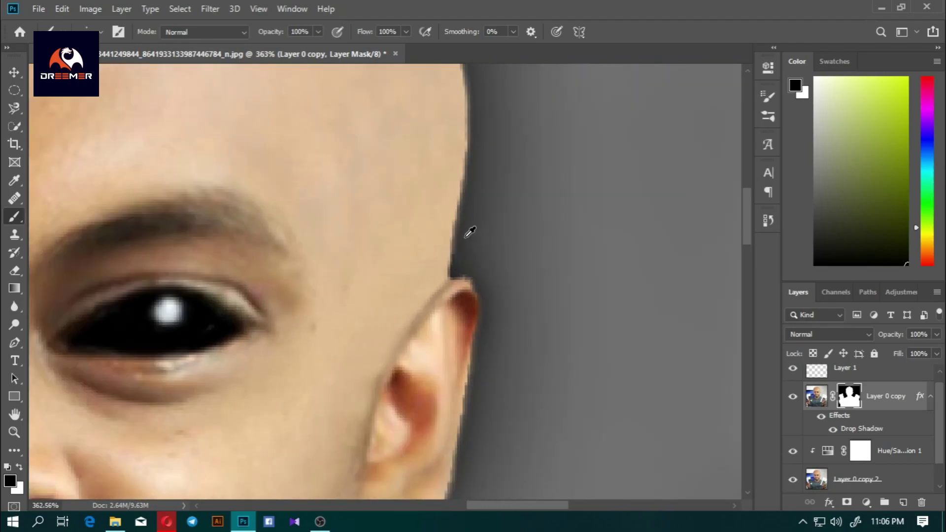
scroll(465, 228, "down", 3)
scroll(473, 154, "up", 4)
scroll(476, 133, "up", 1)
scroll(476, 133, "up", 2)
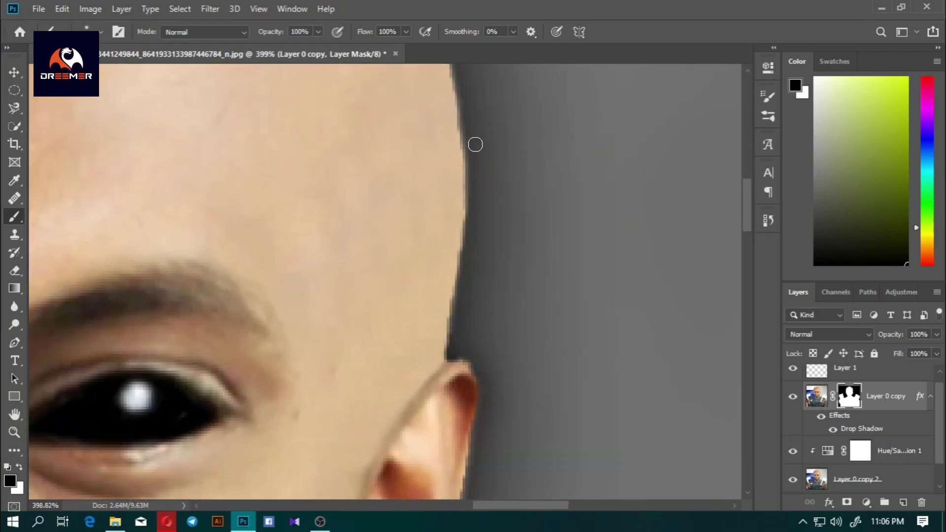
scroll(507, 246, "down", 3)
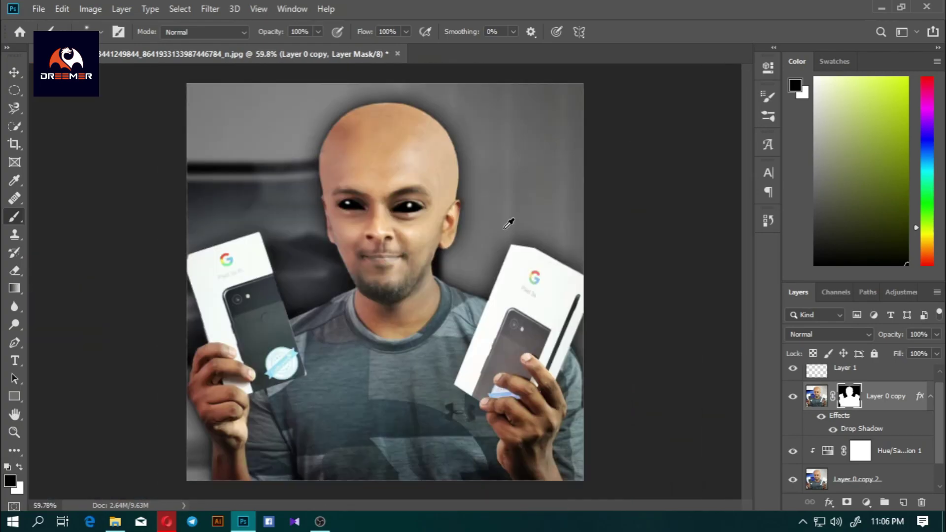
scroll(465, 128, "up", 3)
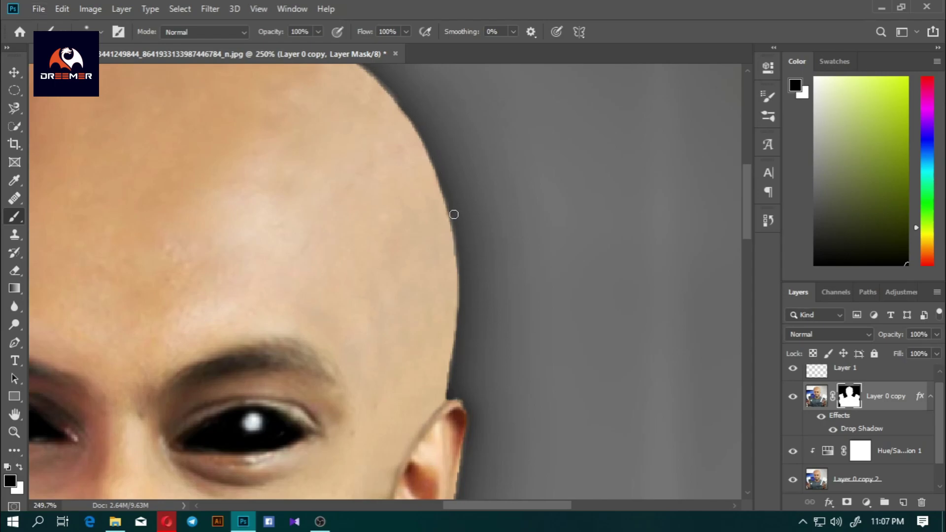
scroll(453, 214, "down", 5)
scroll(397, 321, "up", 2)
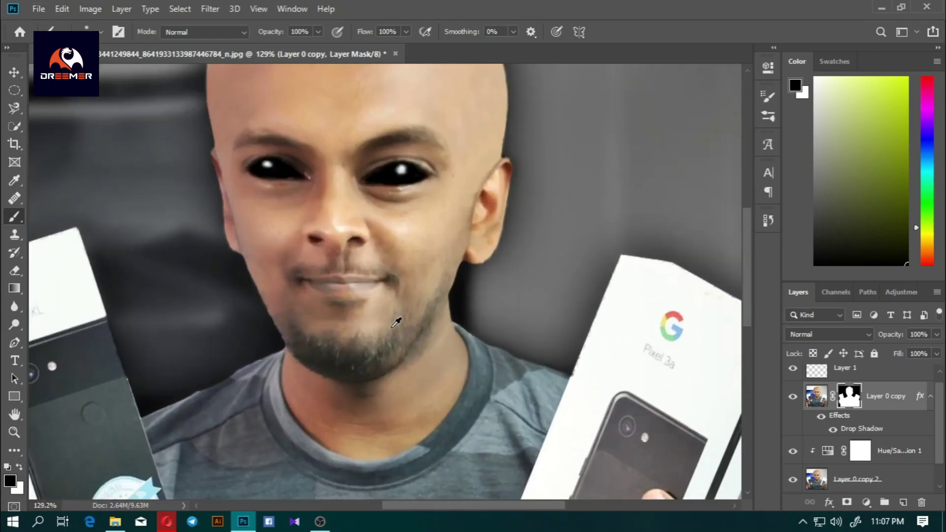
scroll(397, 321, "up", 1)
scroll(346, 300, "down", 1)
scroll(367, 300, "down", 2)
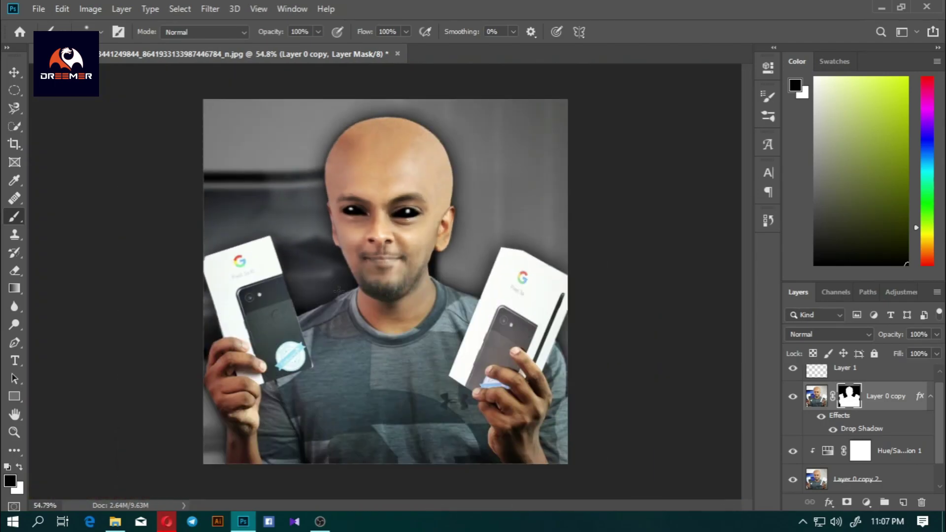